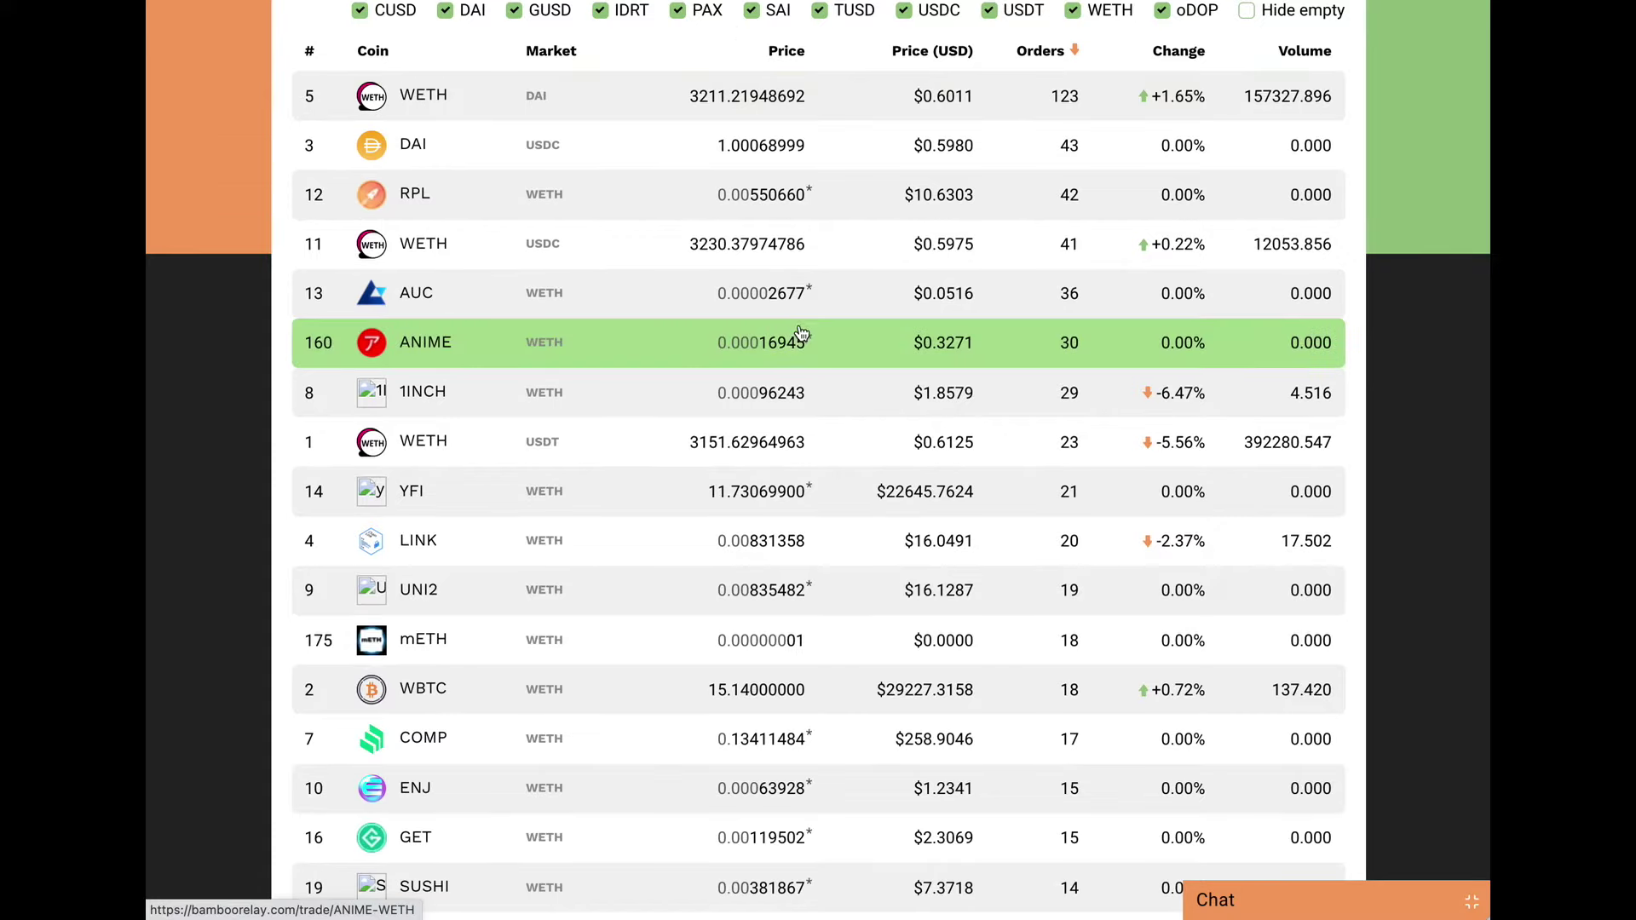
Look through the token market list on the BambooRelay trading page.
scroll(800, 332, "up", 5)
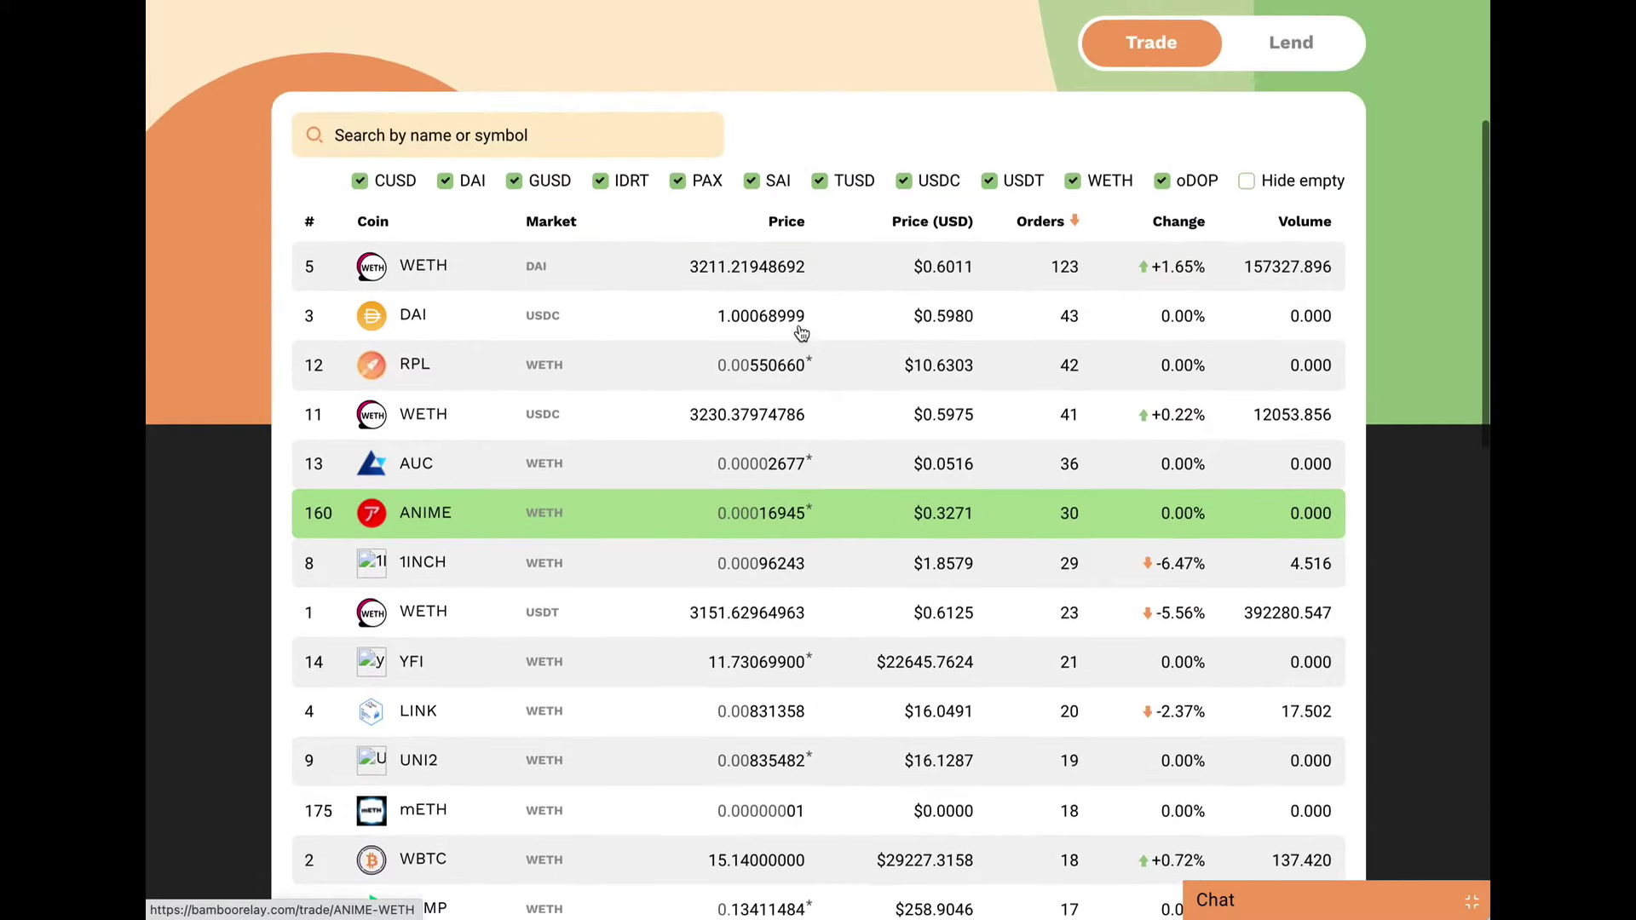
scroll(802, 333, "up", 3)
scroll(801, 333, "down", 2)
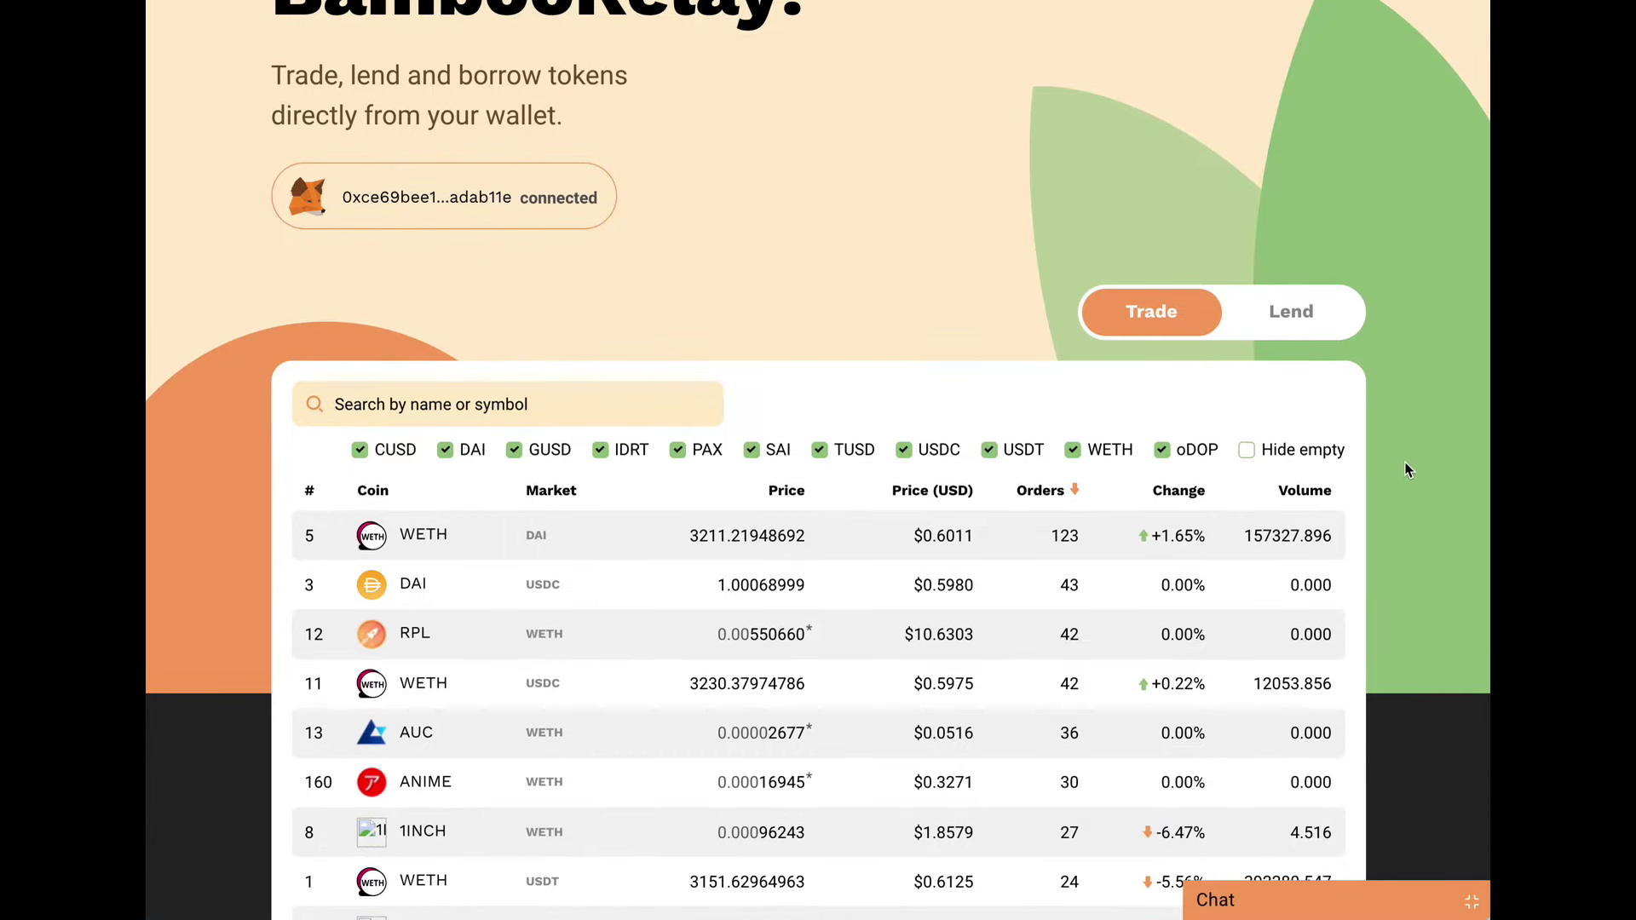
scroll(1407, 472, "down", 5)
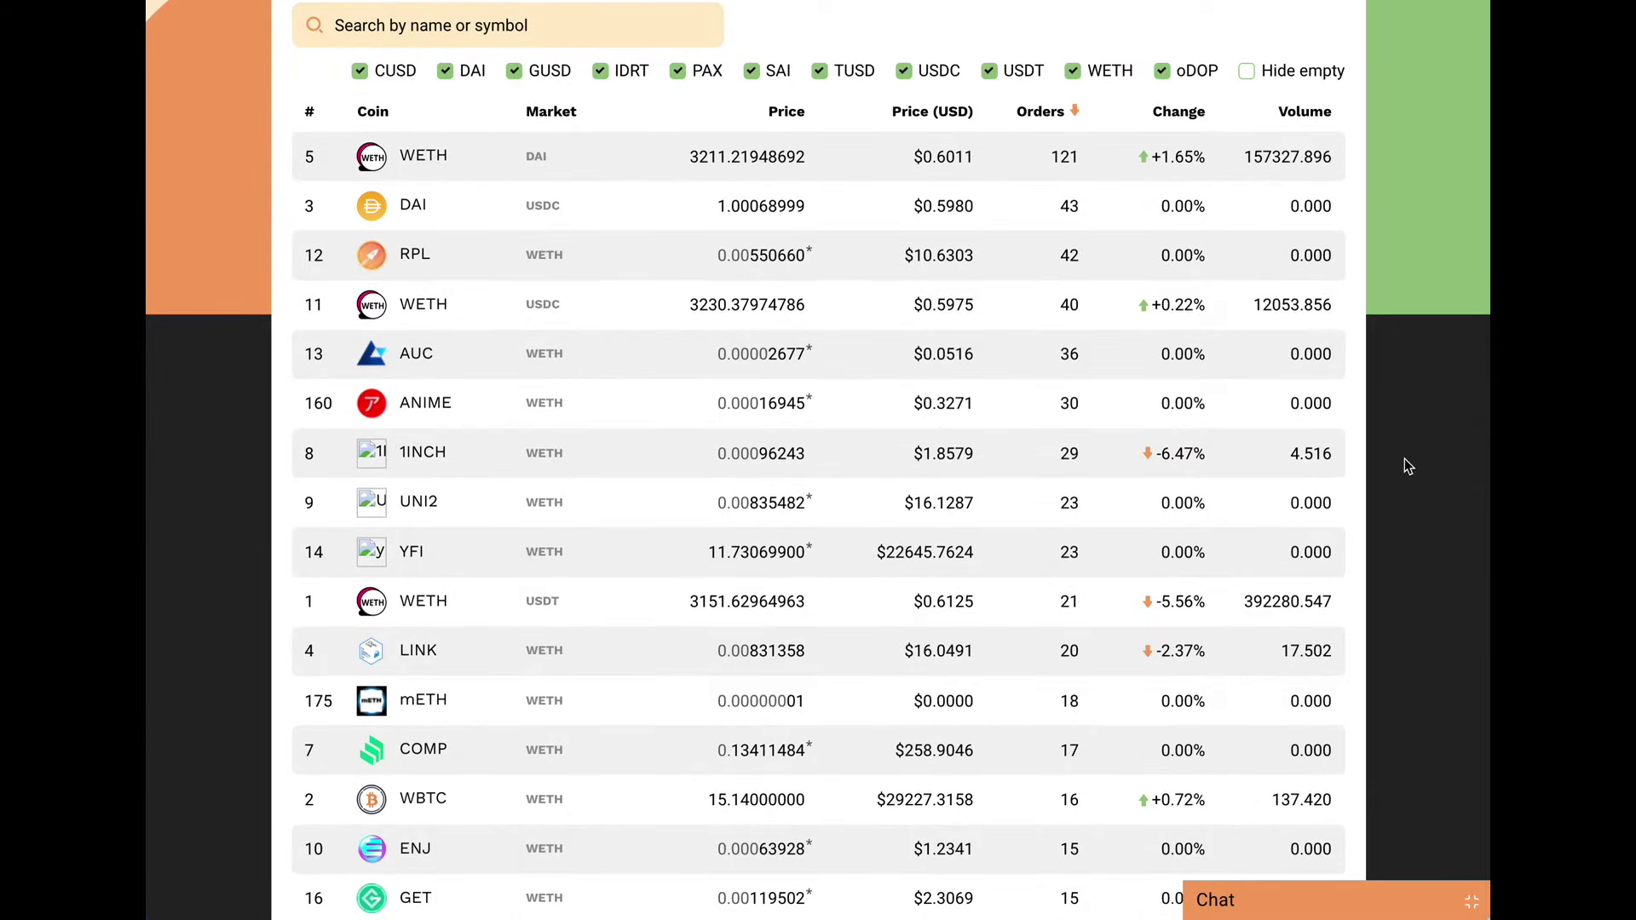
scroll(1405, 458, "up", 4)
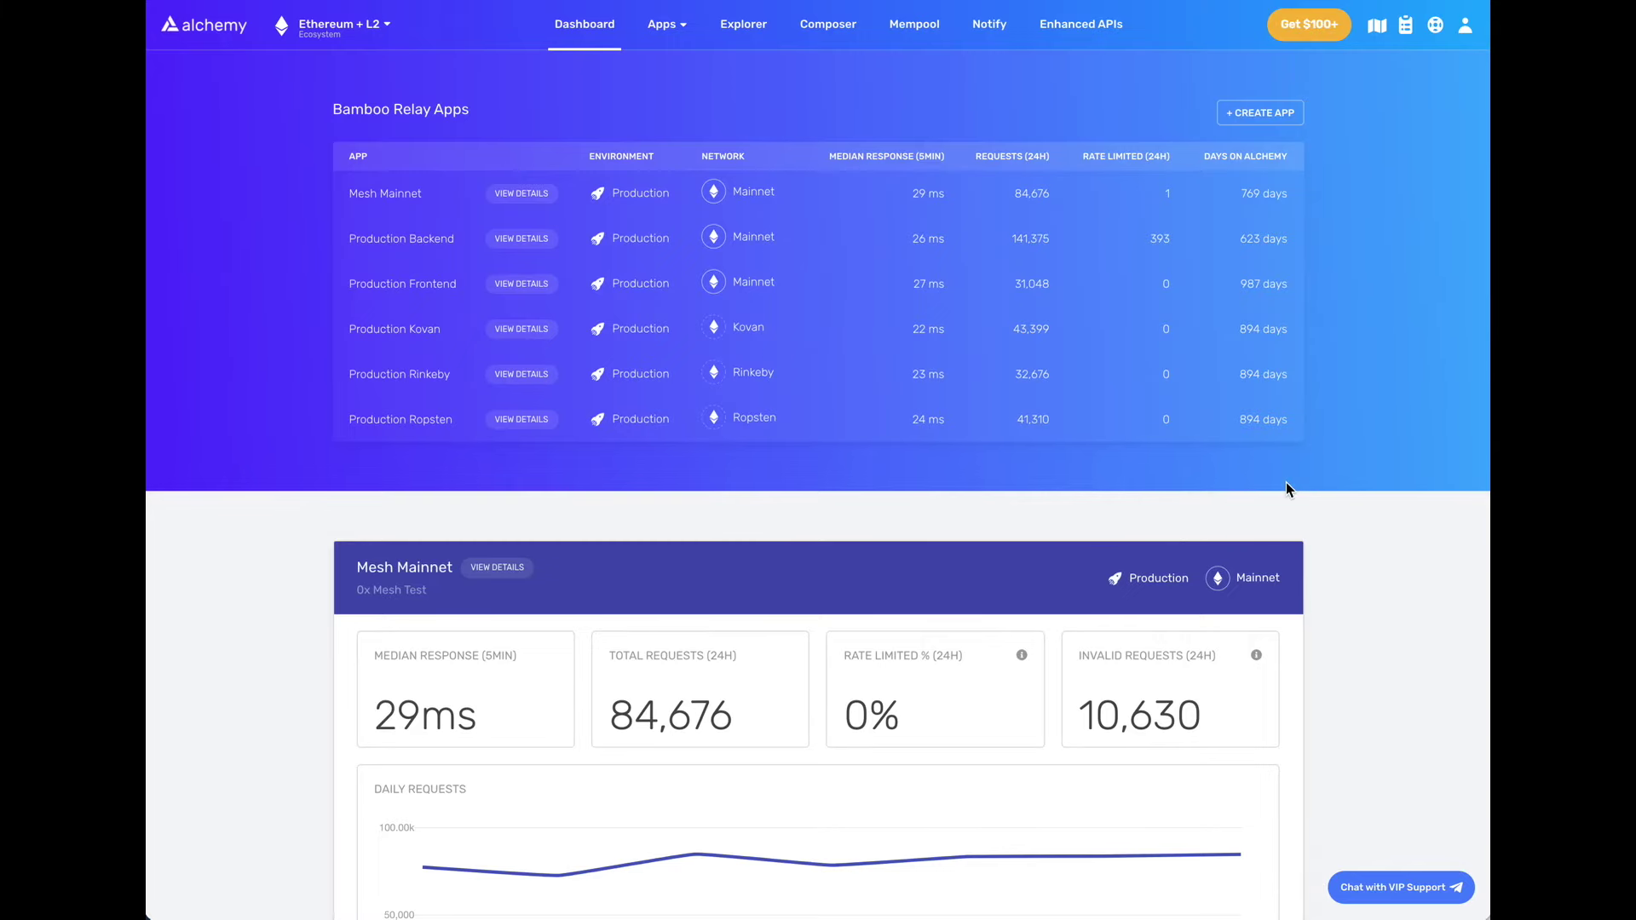
Switch to the Alchemy dashboard and review the Bamboo Relay apps and Mesh Mainnet's daily requests.
scroll(1388, 612, "down", 2)
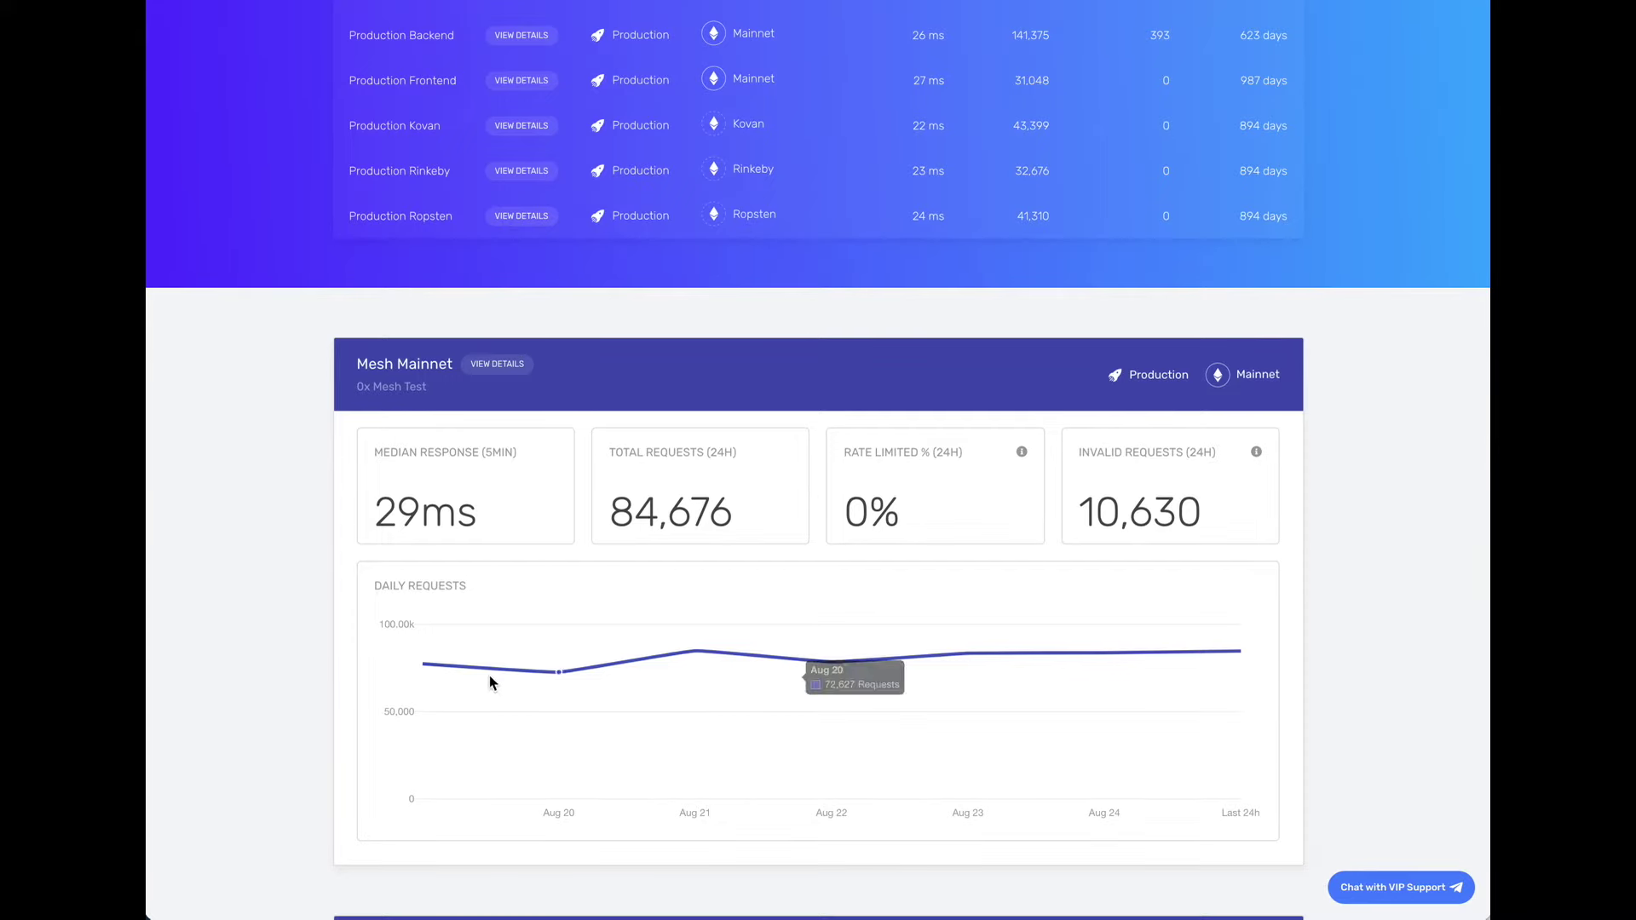
scroll(1176, 281, "up", 2)
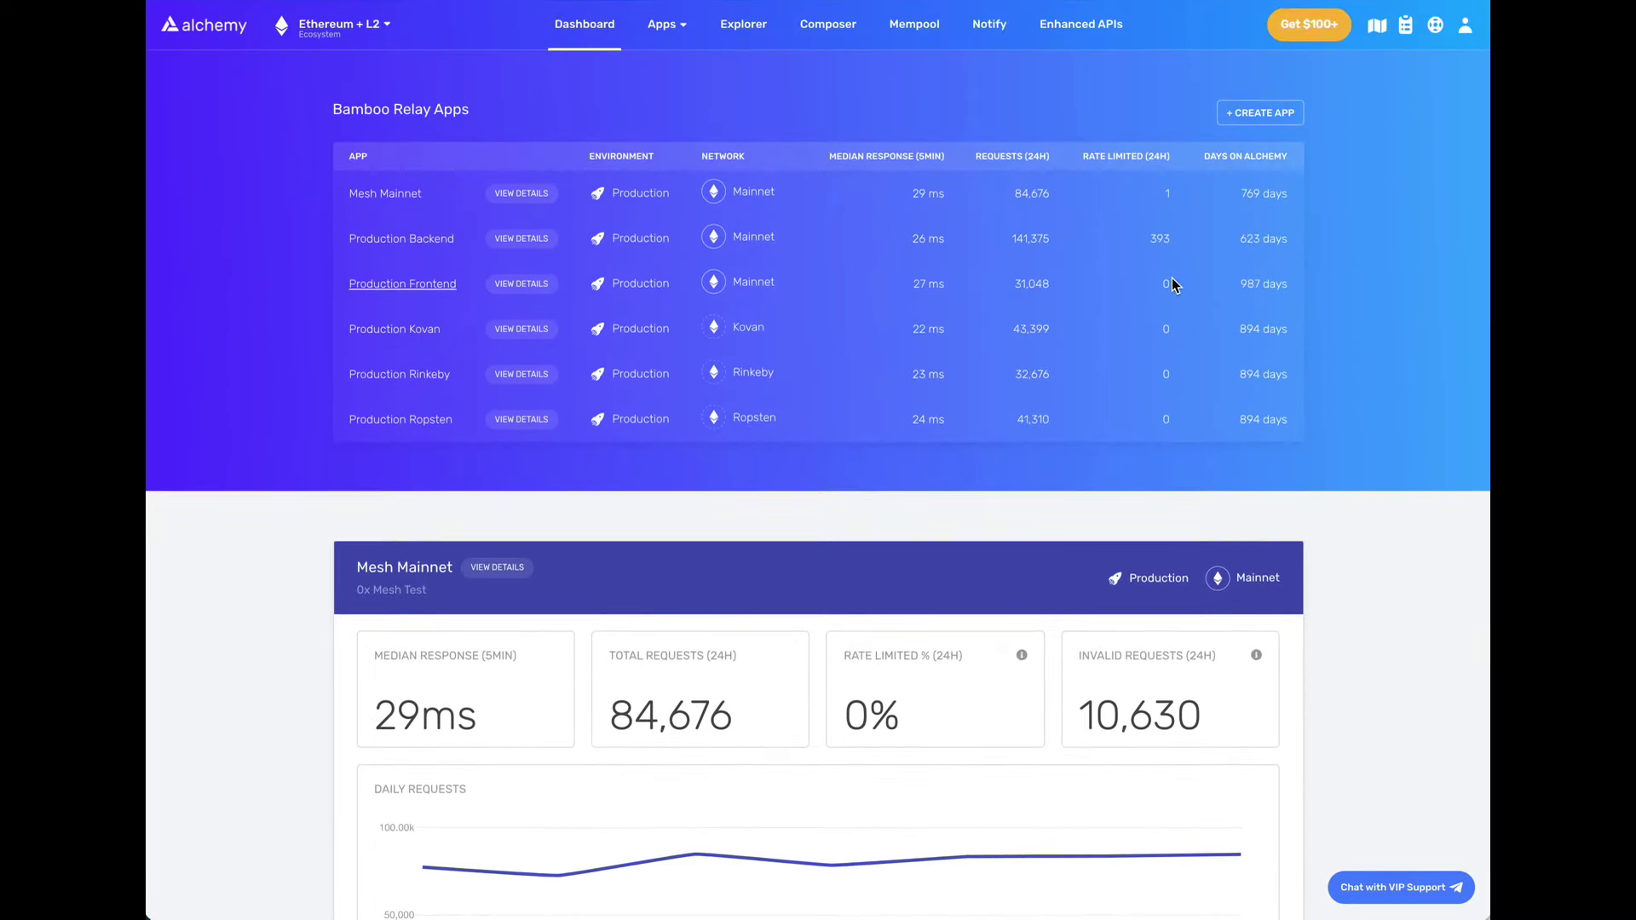
Open the Apps overview and view the blockchains available for a new app.
left_click(669, 39)
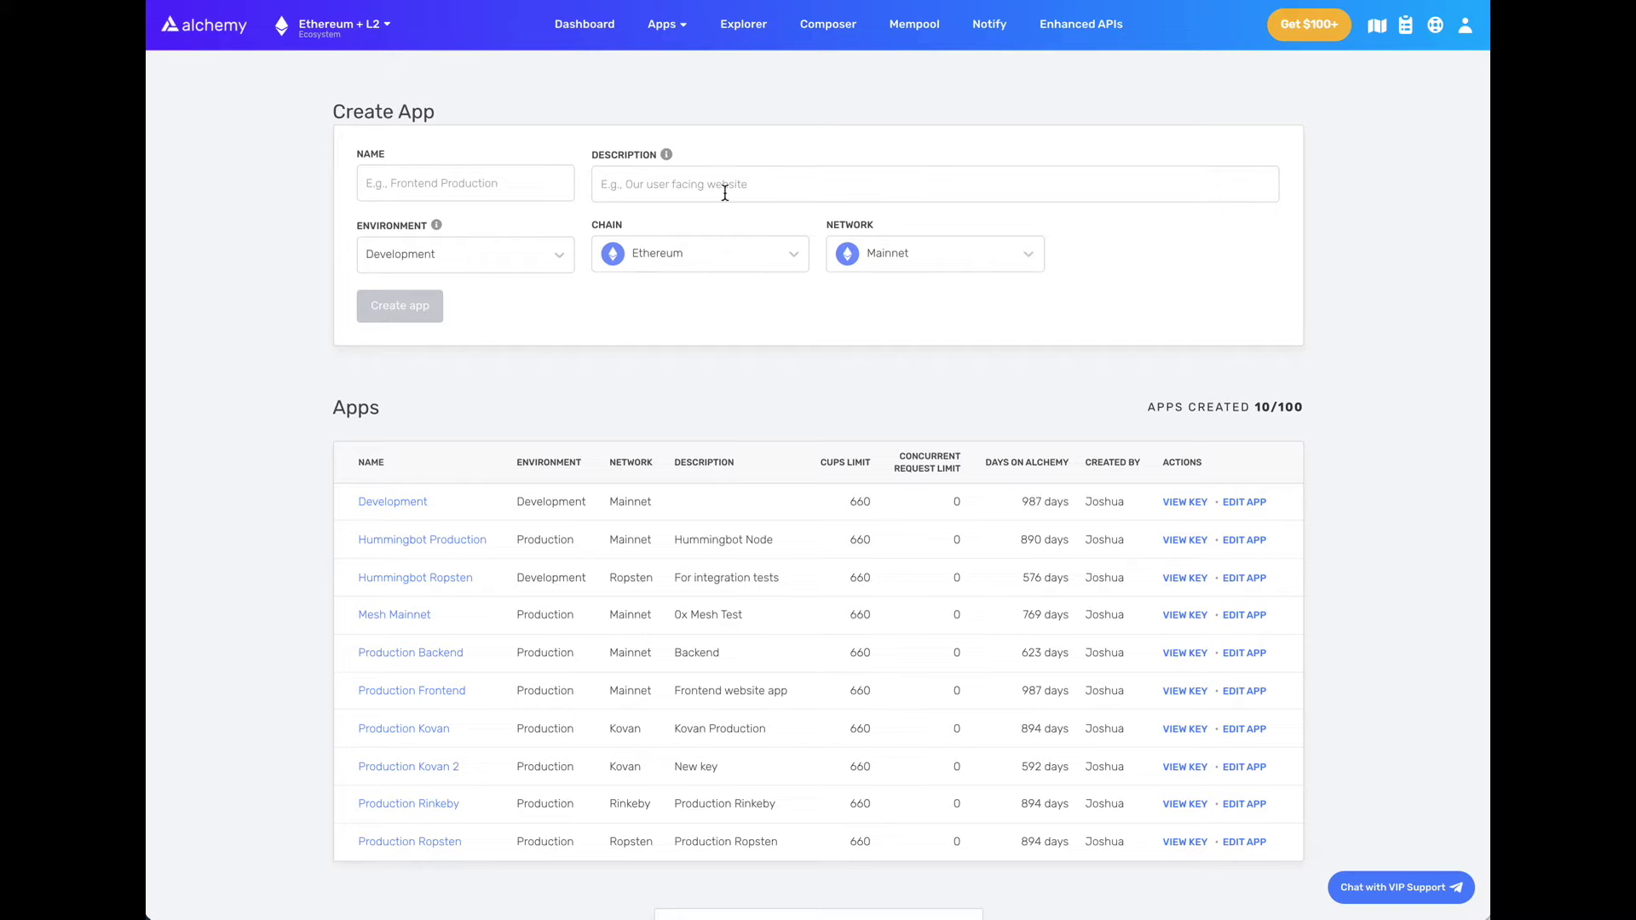
left_click(687, 256)
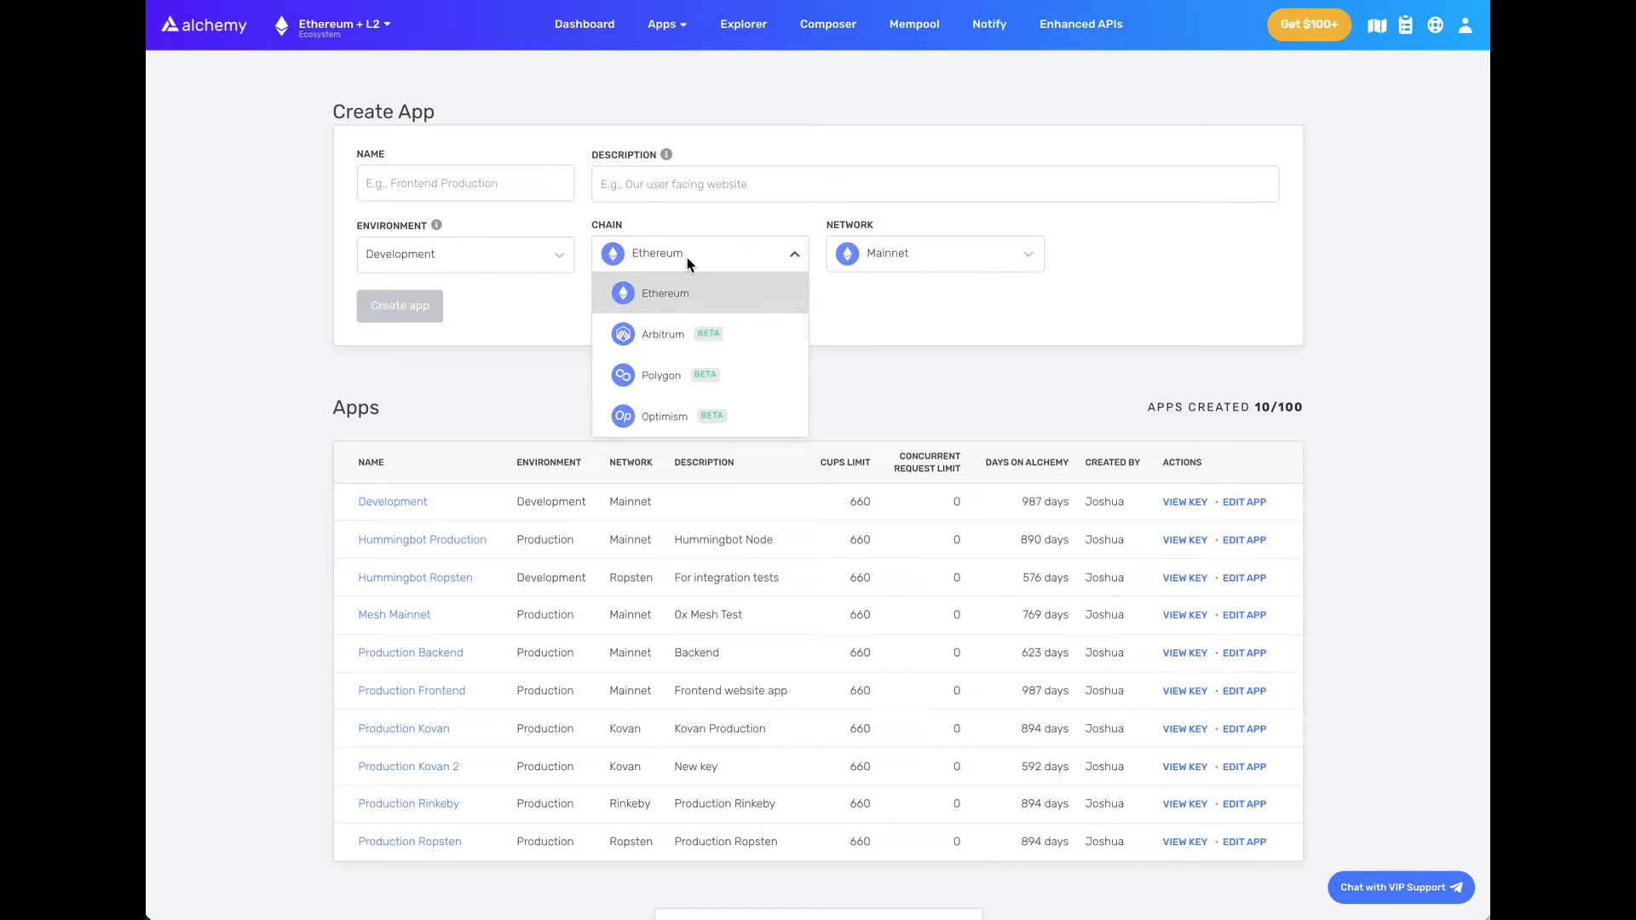
left_click(386, 82)
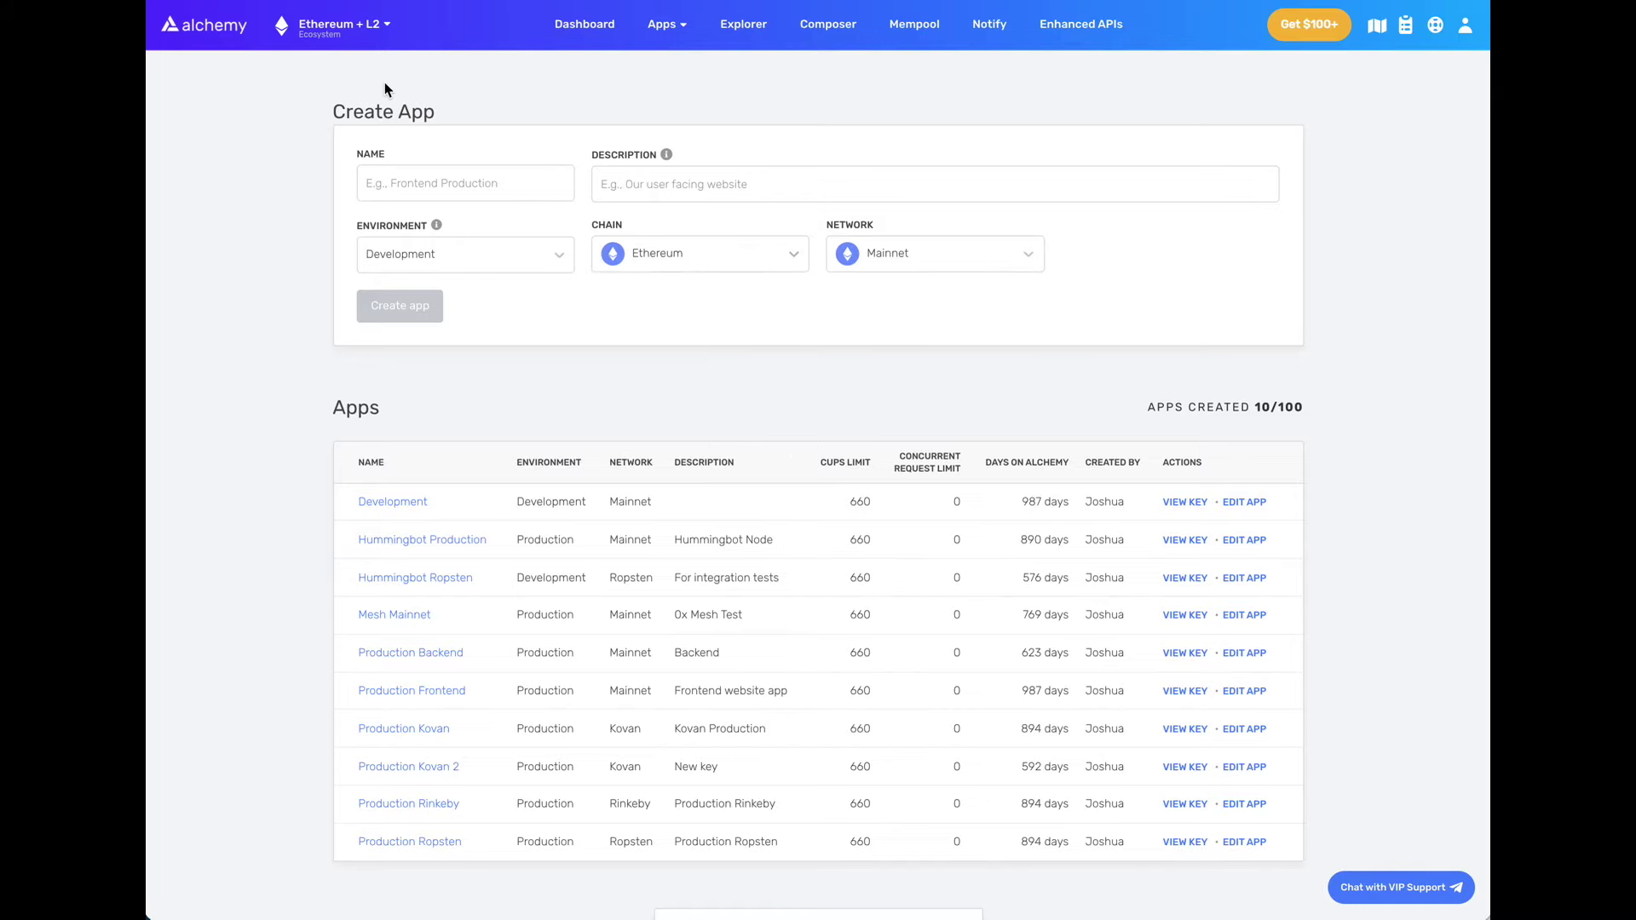
mouse_move(358, 32)
Return to the dashboard and open the Production Frontend app's details to view its recent requests.
left_click(595, 44)
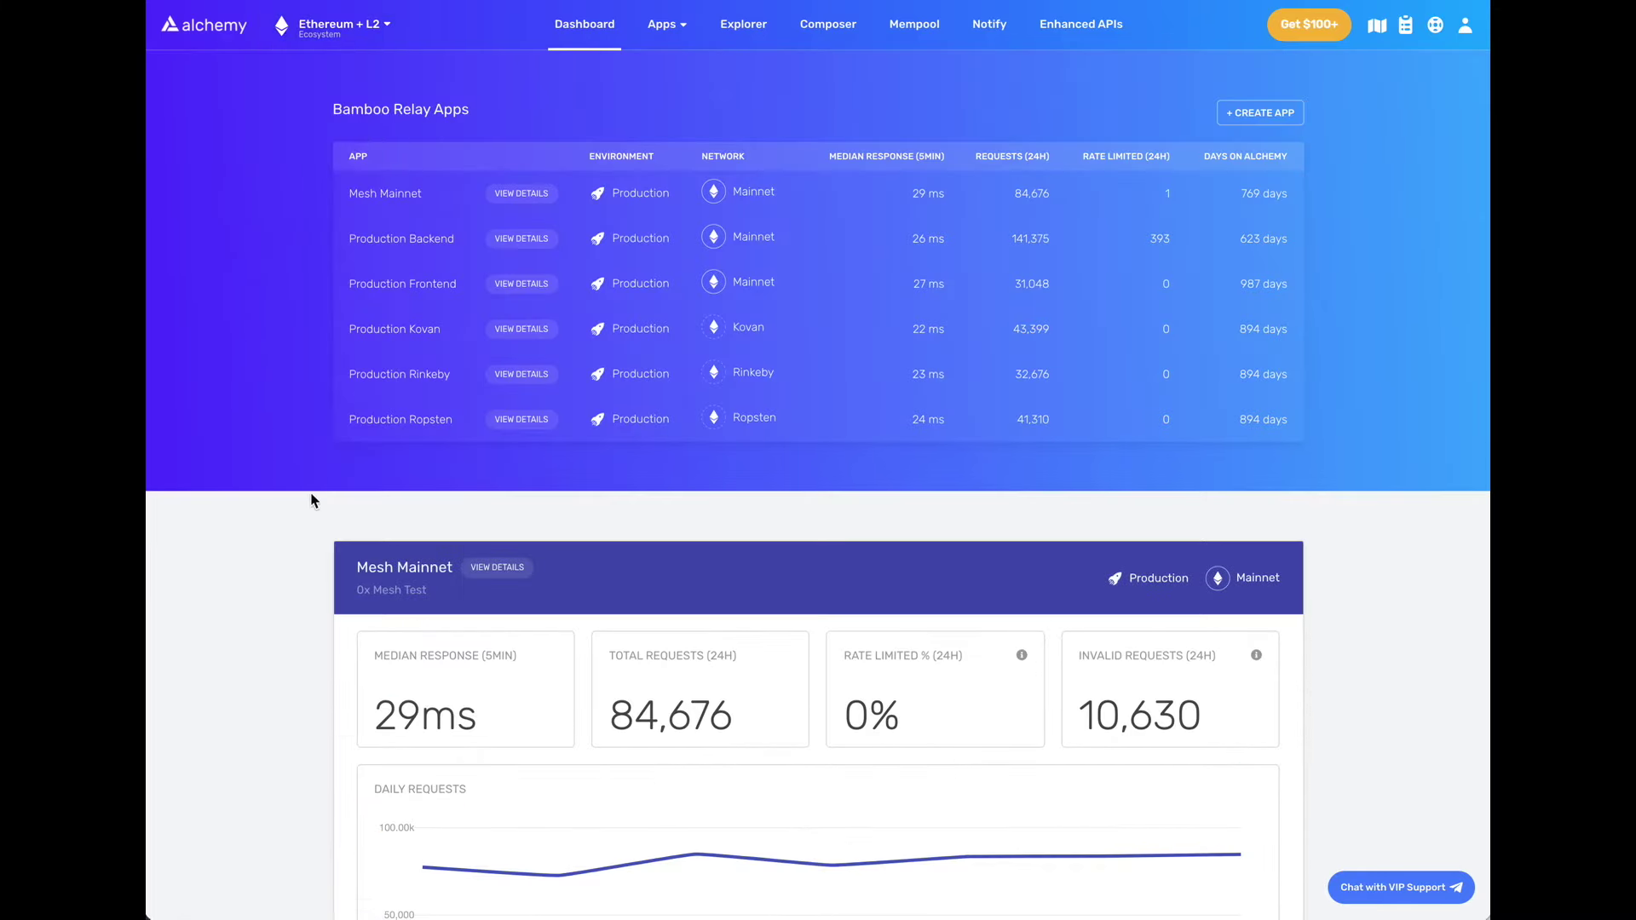
left_click(509, 286)
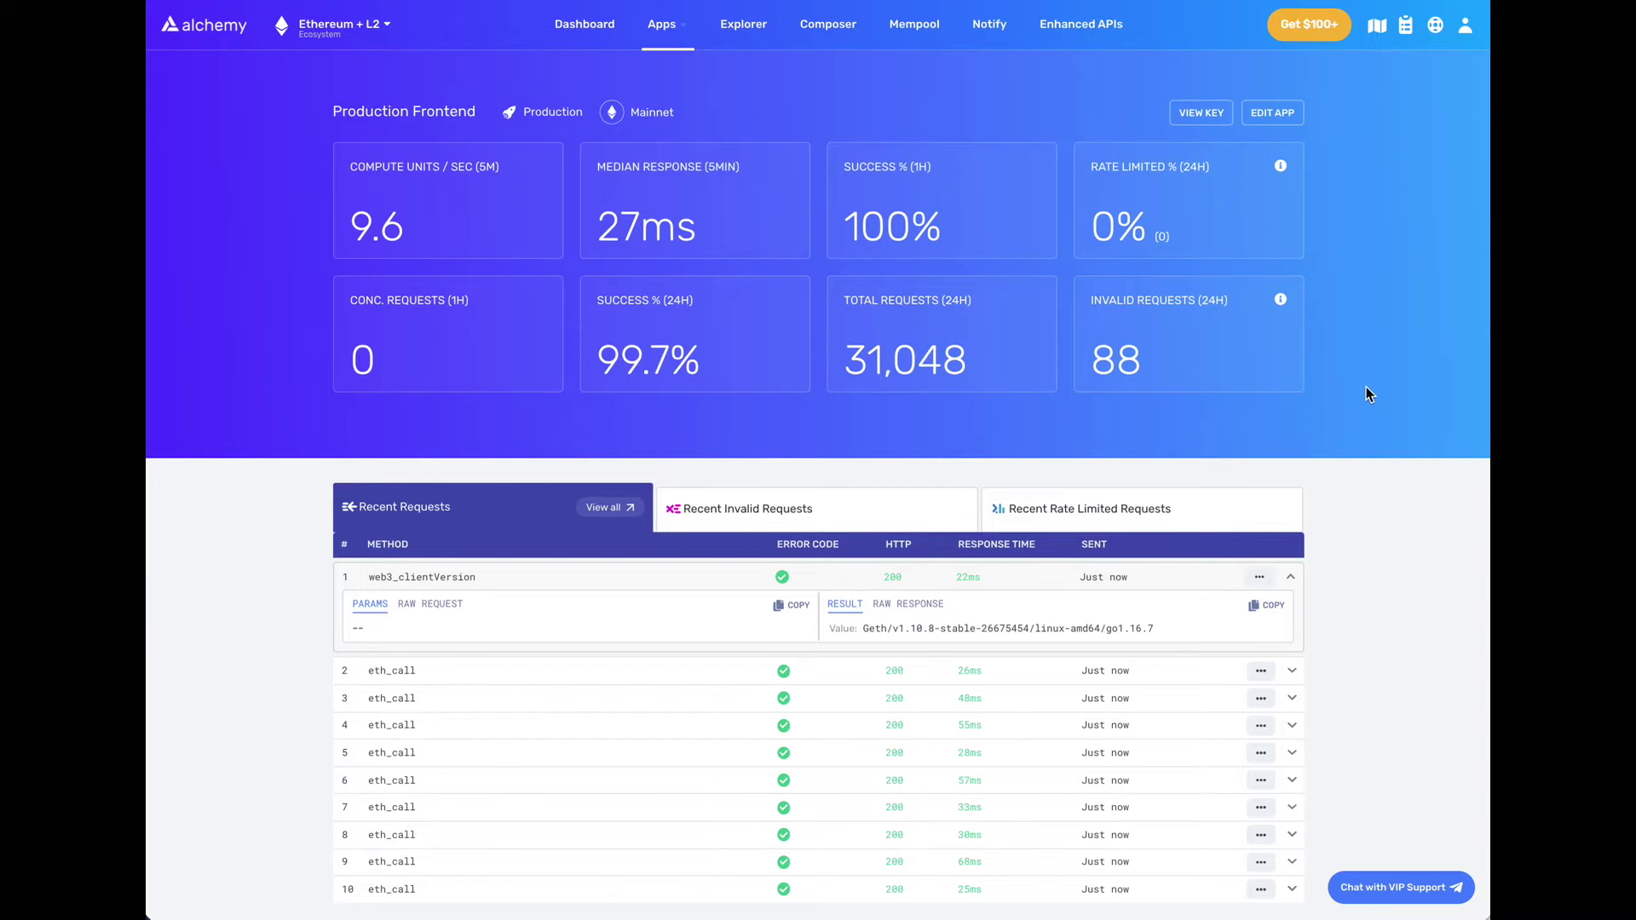
scroll(1369, 393, "down", 2)
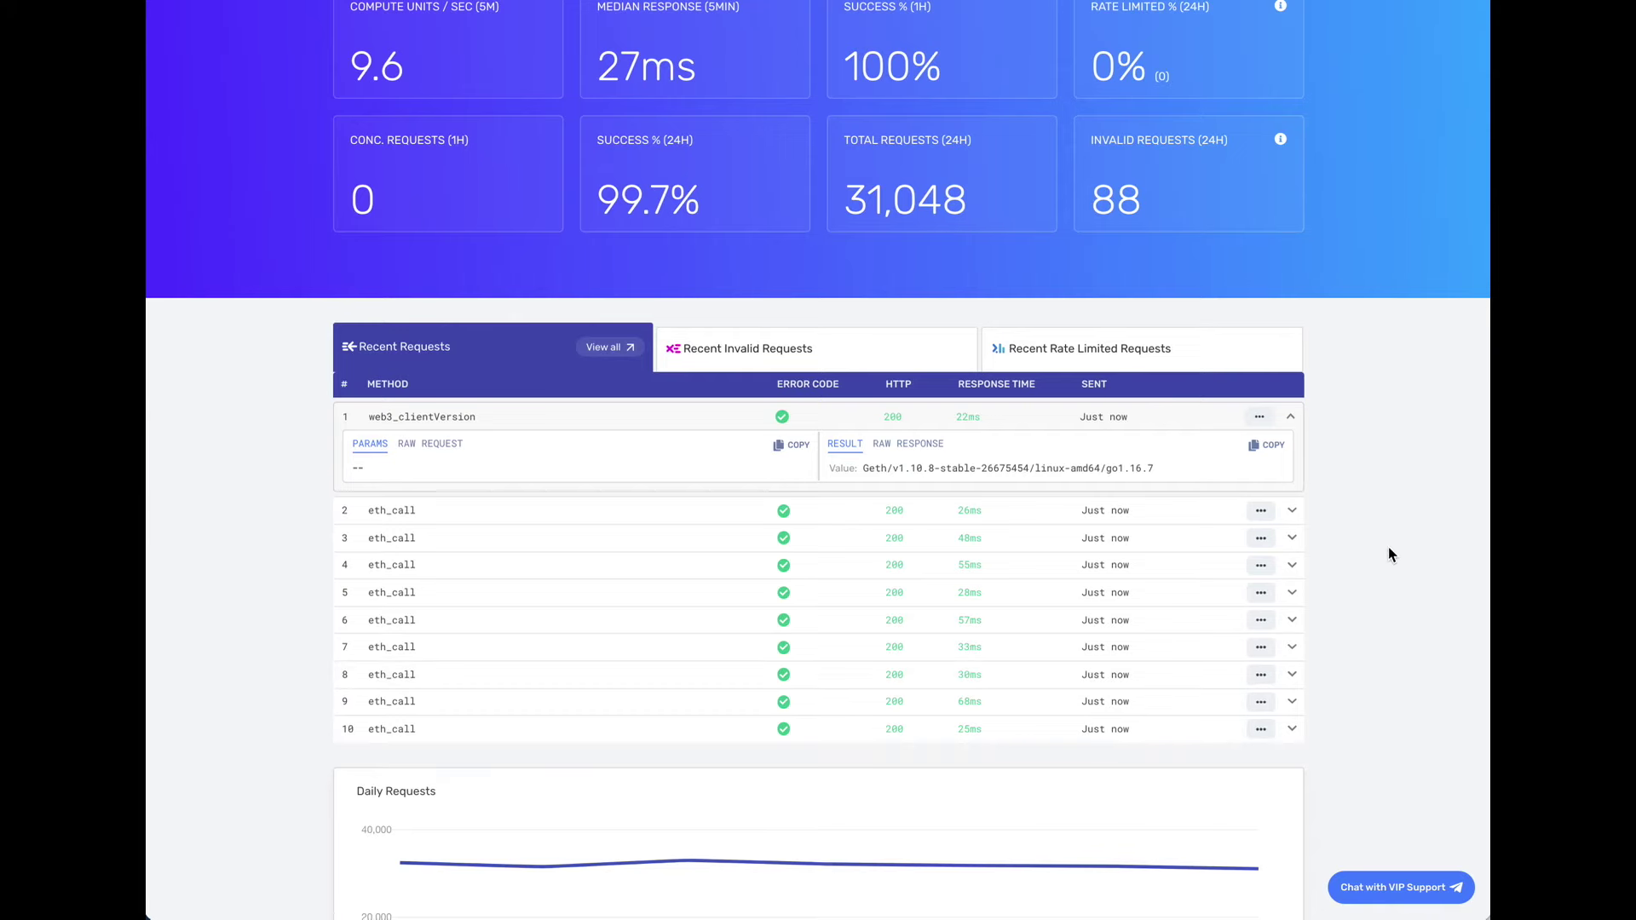
Show Production Frontend's recent invalid requests and expand the second one, eth_estimateGas, to see its error details.
left_click(788, 355)
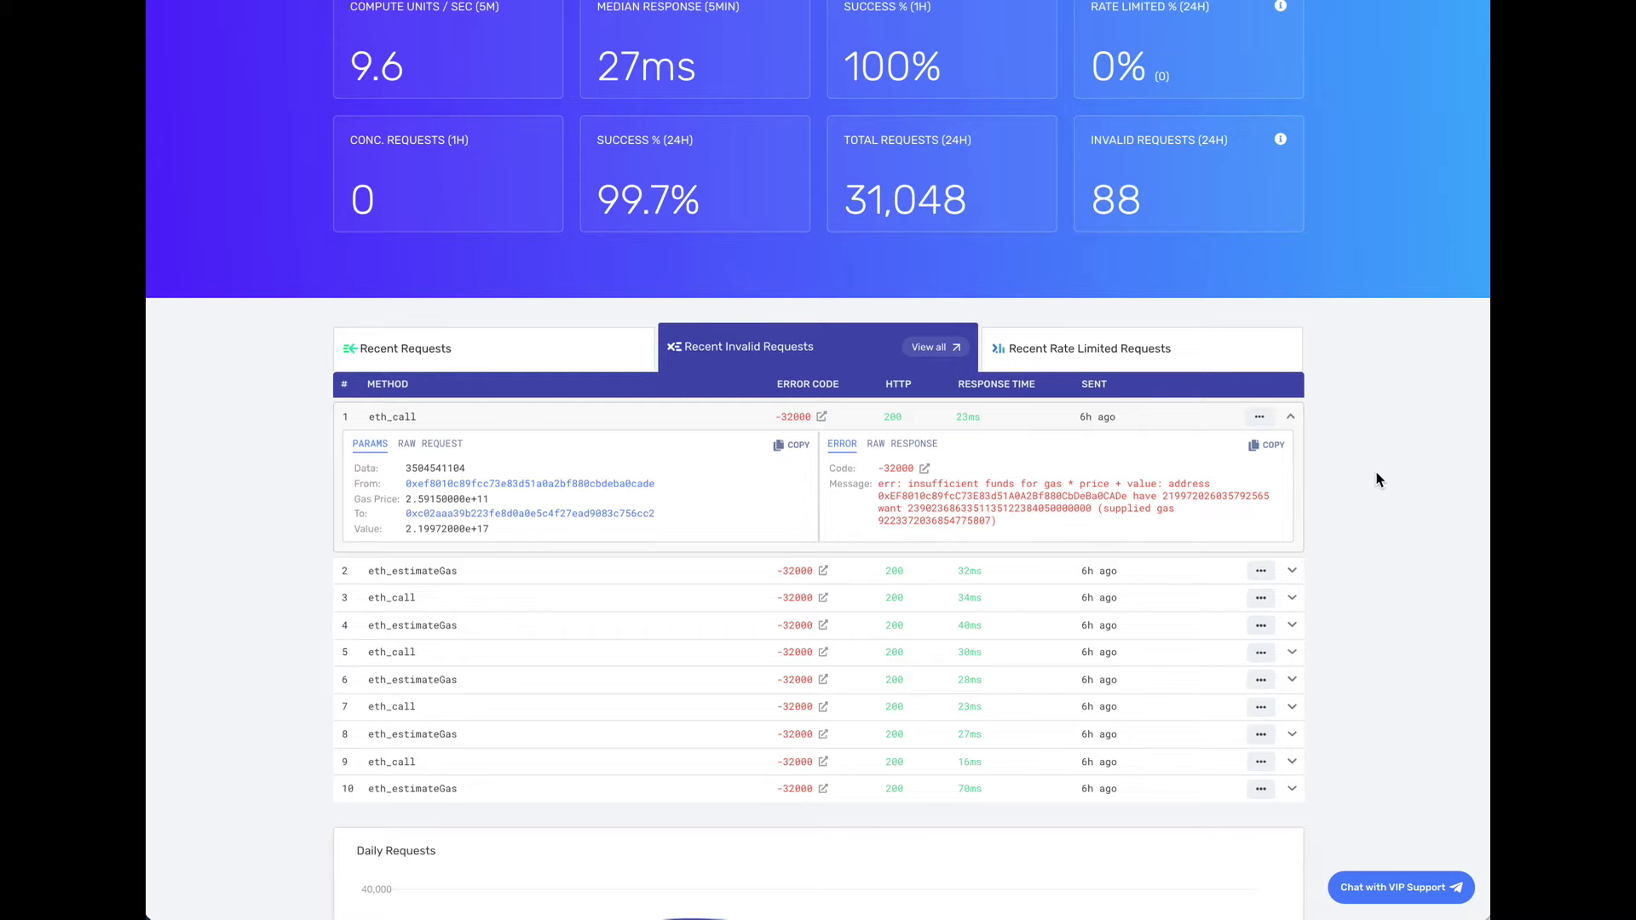
left_click(1178, 417)
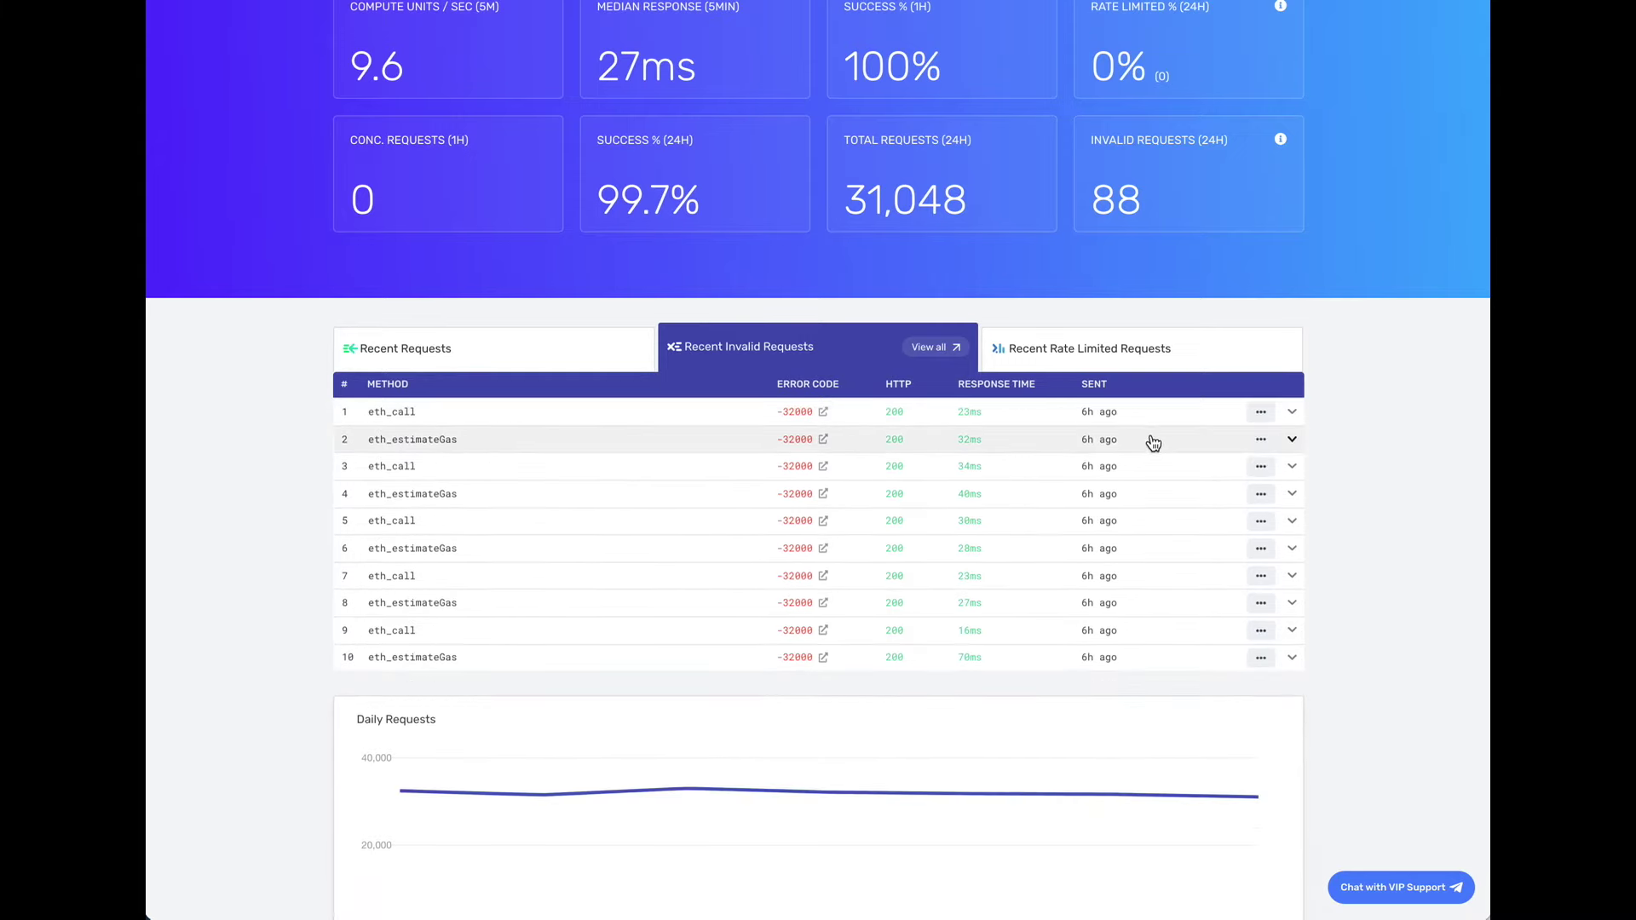
left_click(1151, 439)
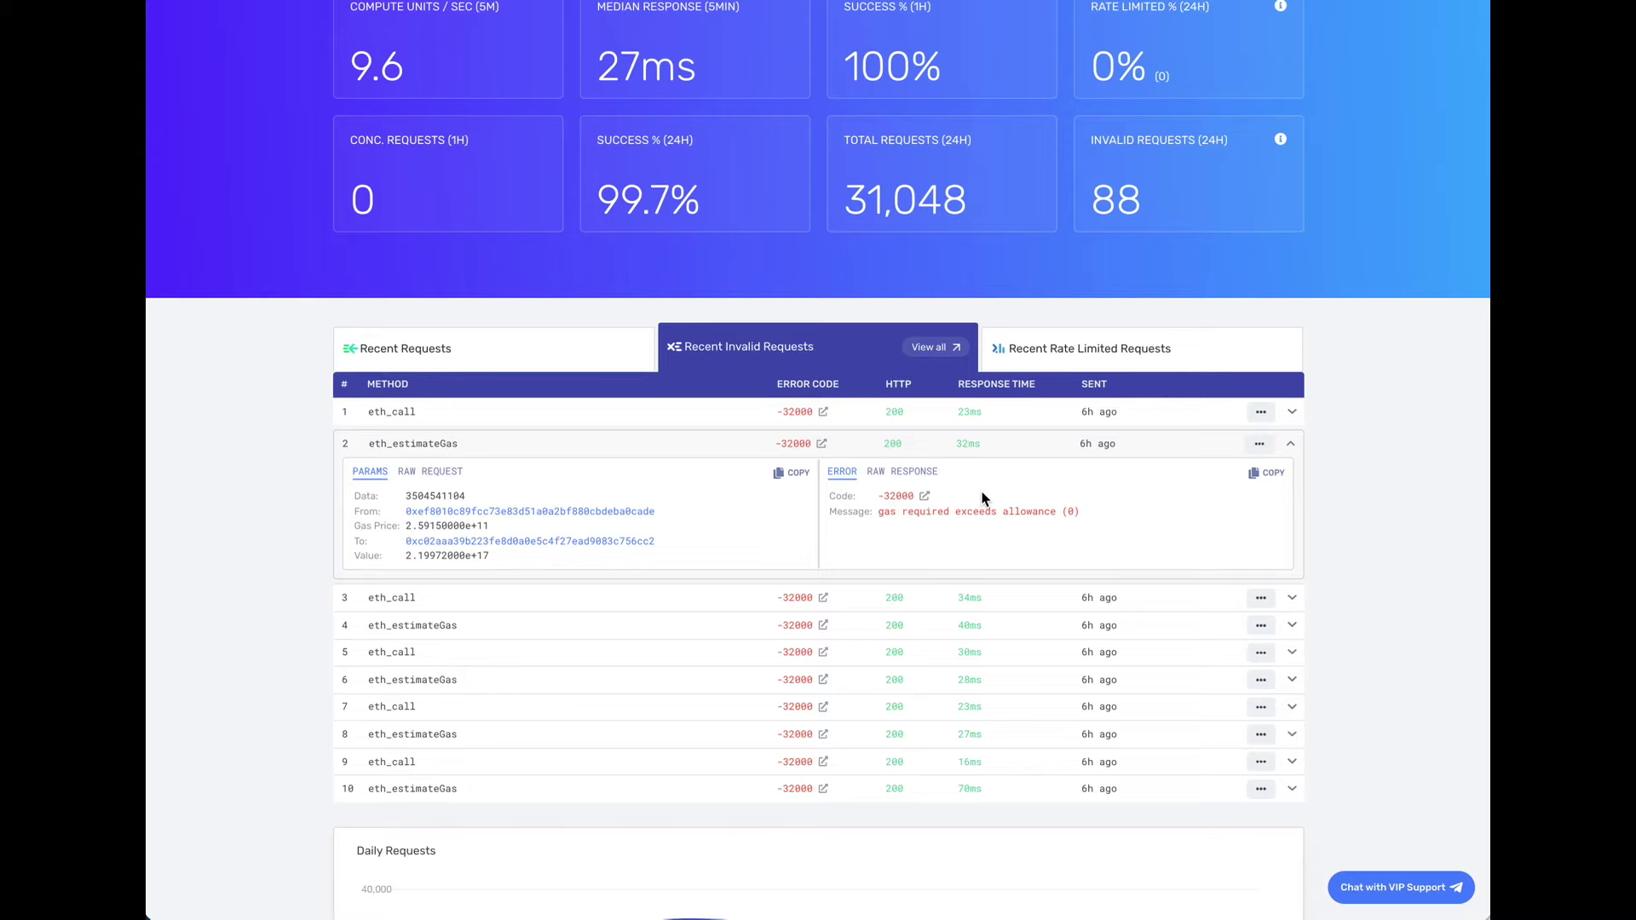
Explore requests similar to the second invalid eth_estimateGas request and view the duration filter options.
left_click(1260, 444)
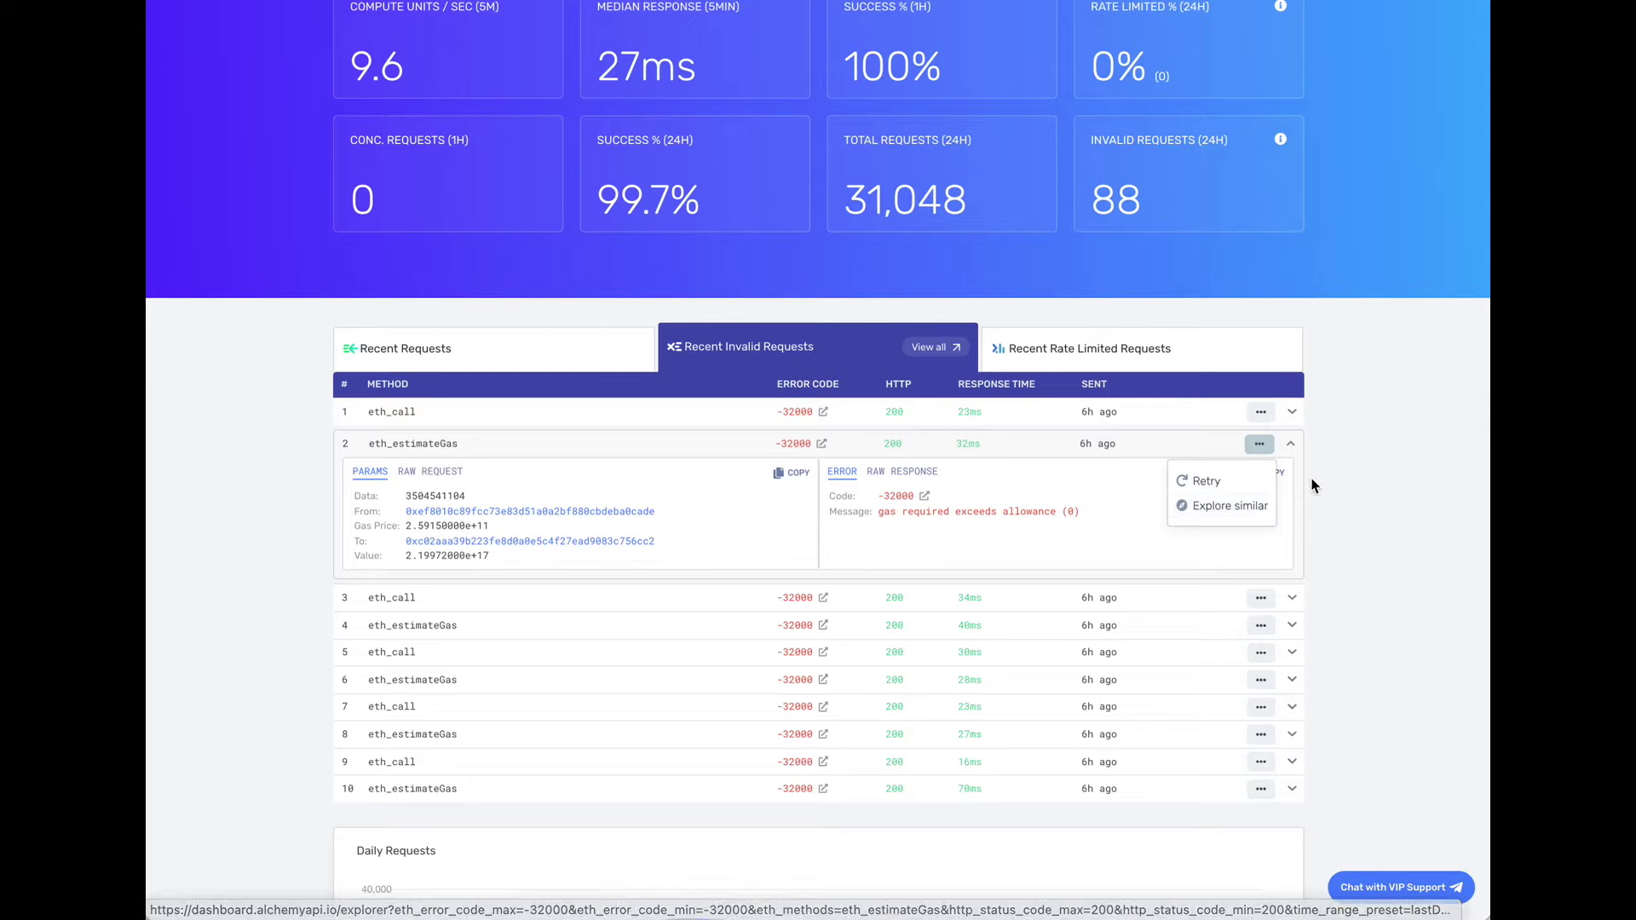
left_click(1243, 515)
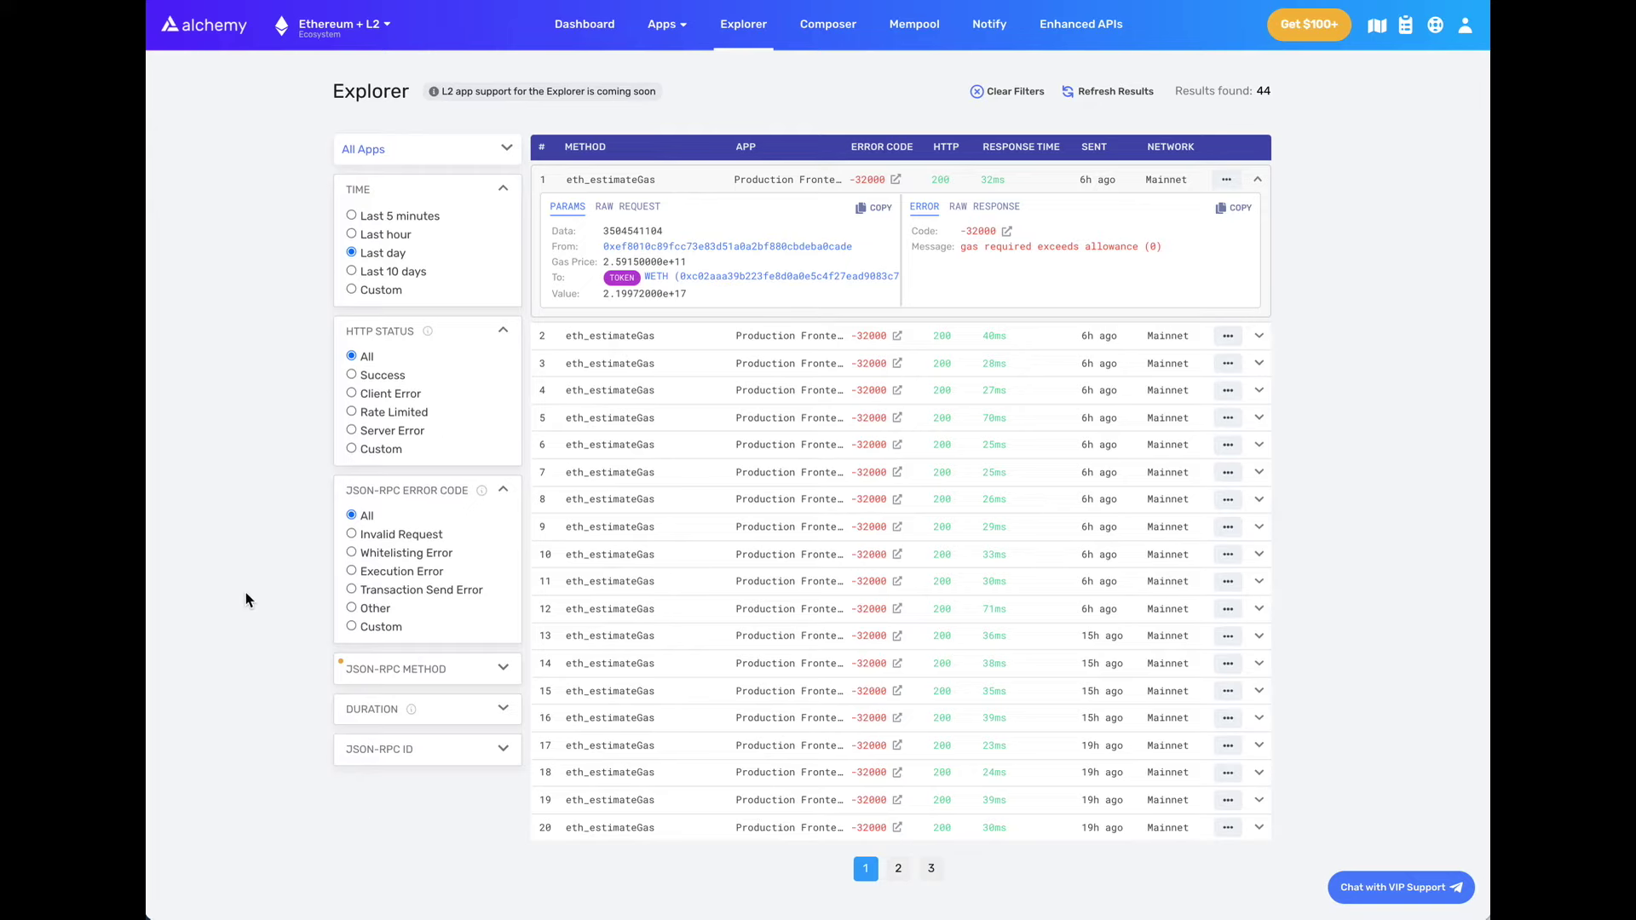
left_click(460, 710)
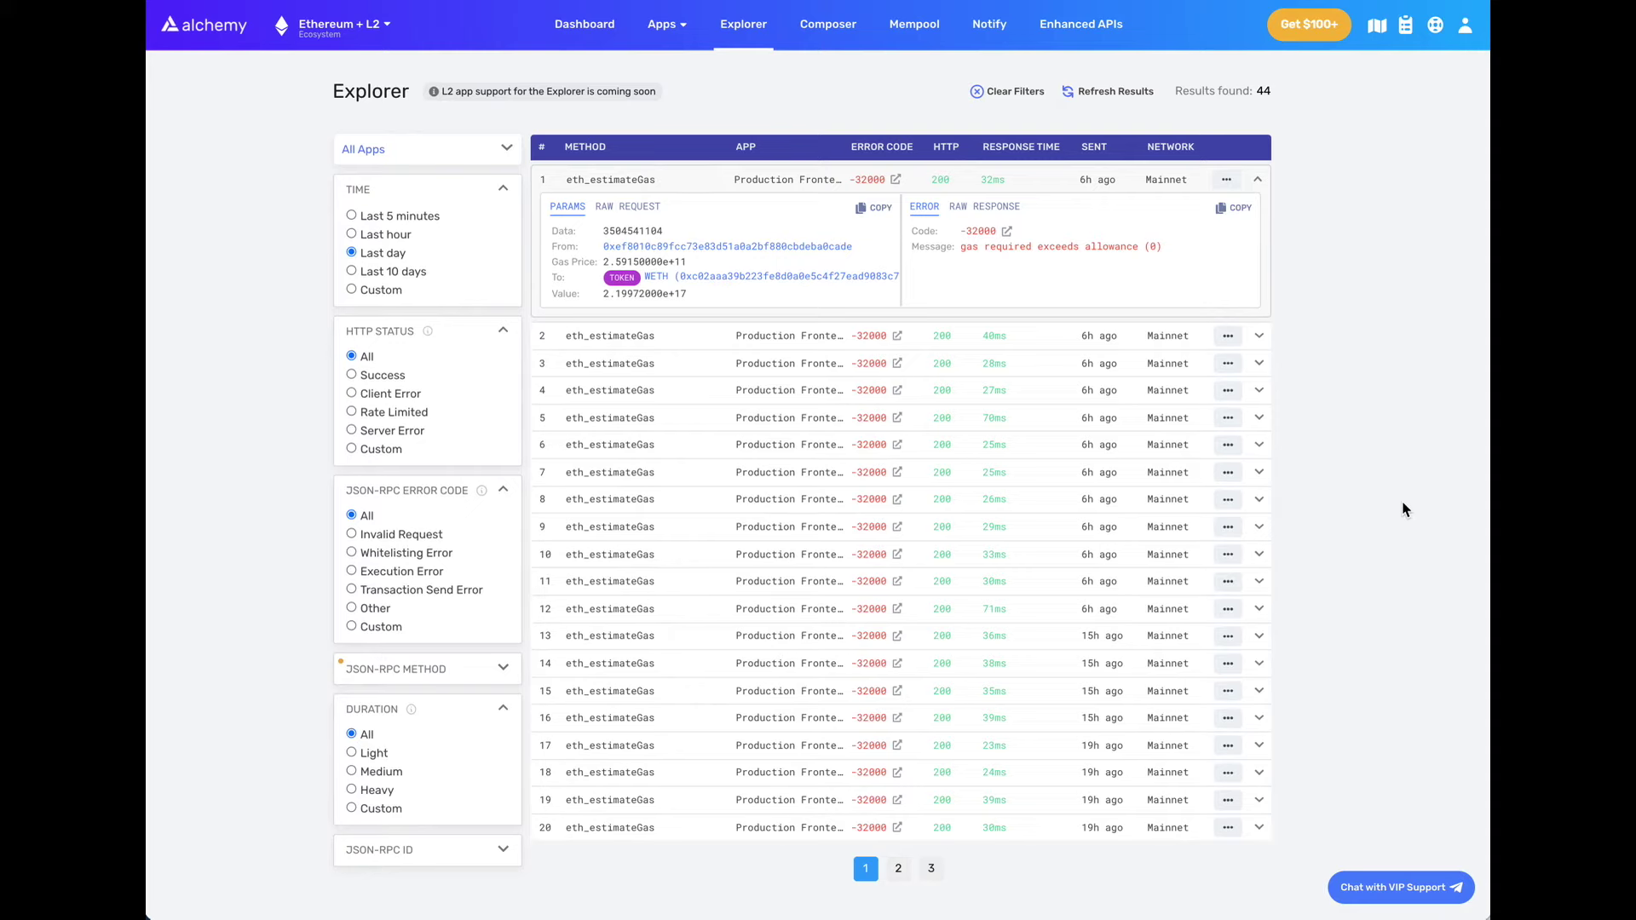
Retry the first eth_estimateGas request through the Composer and examine the response.
left_click(1227, 181)
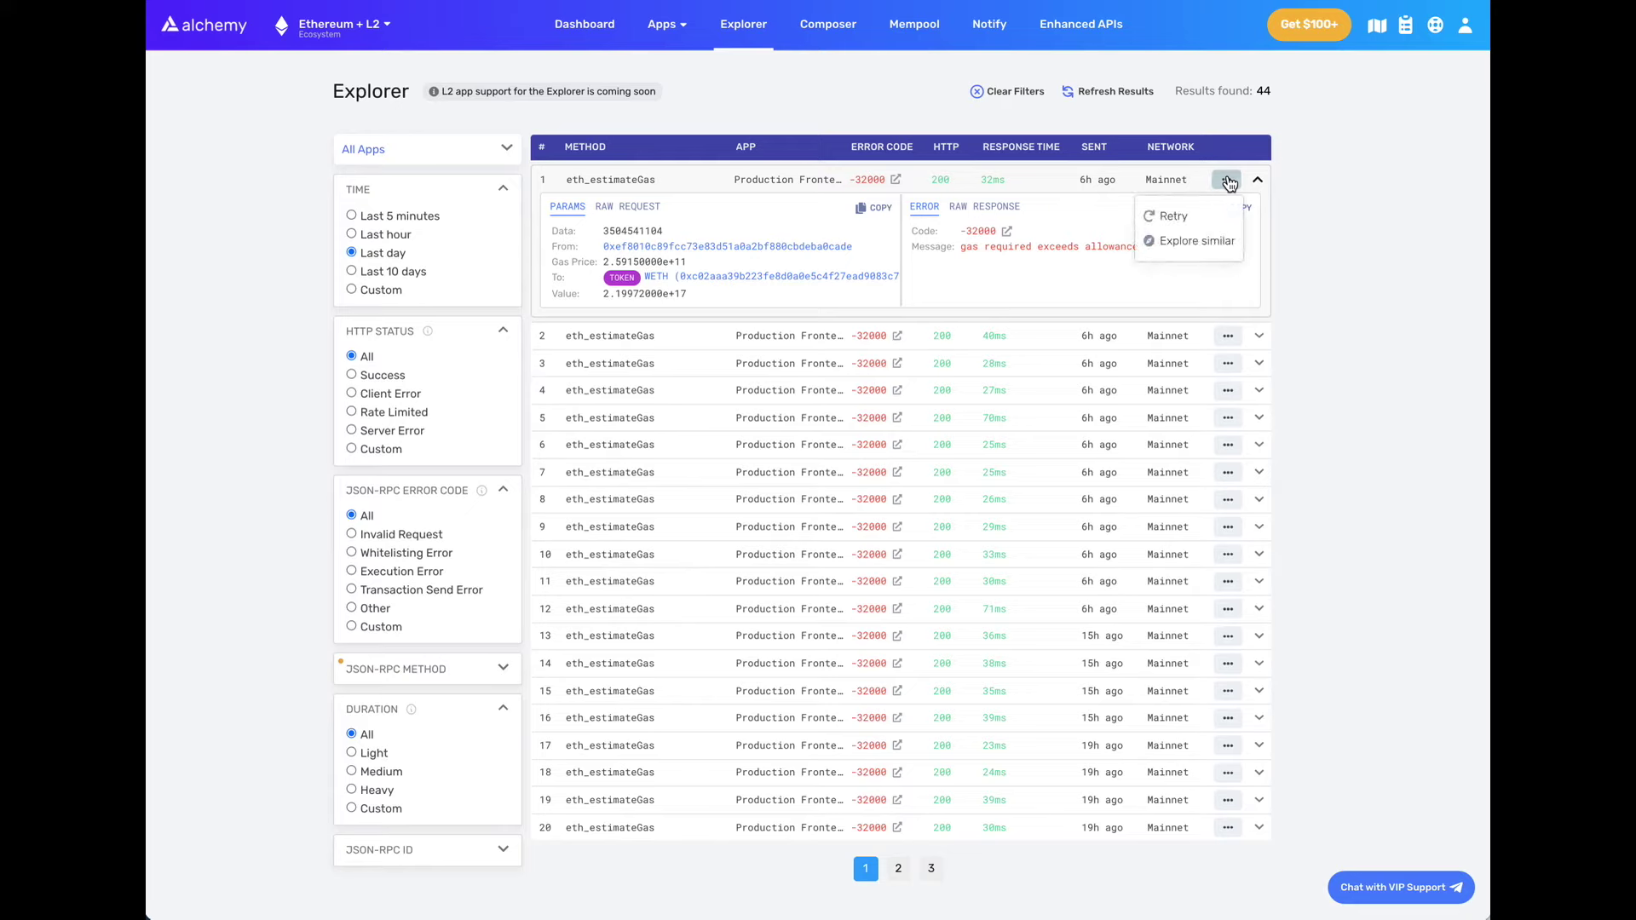
left_click(1185, 216)
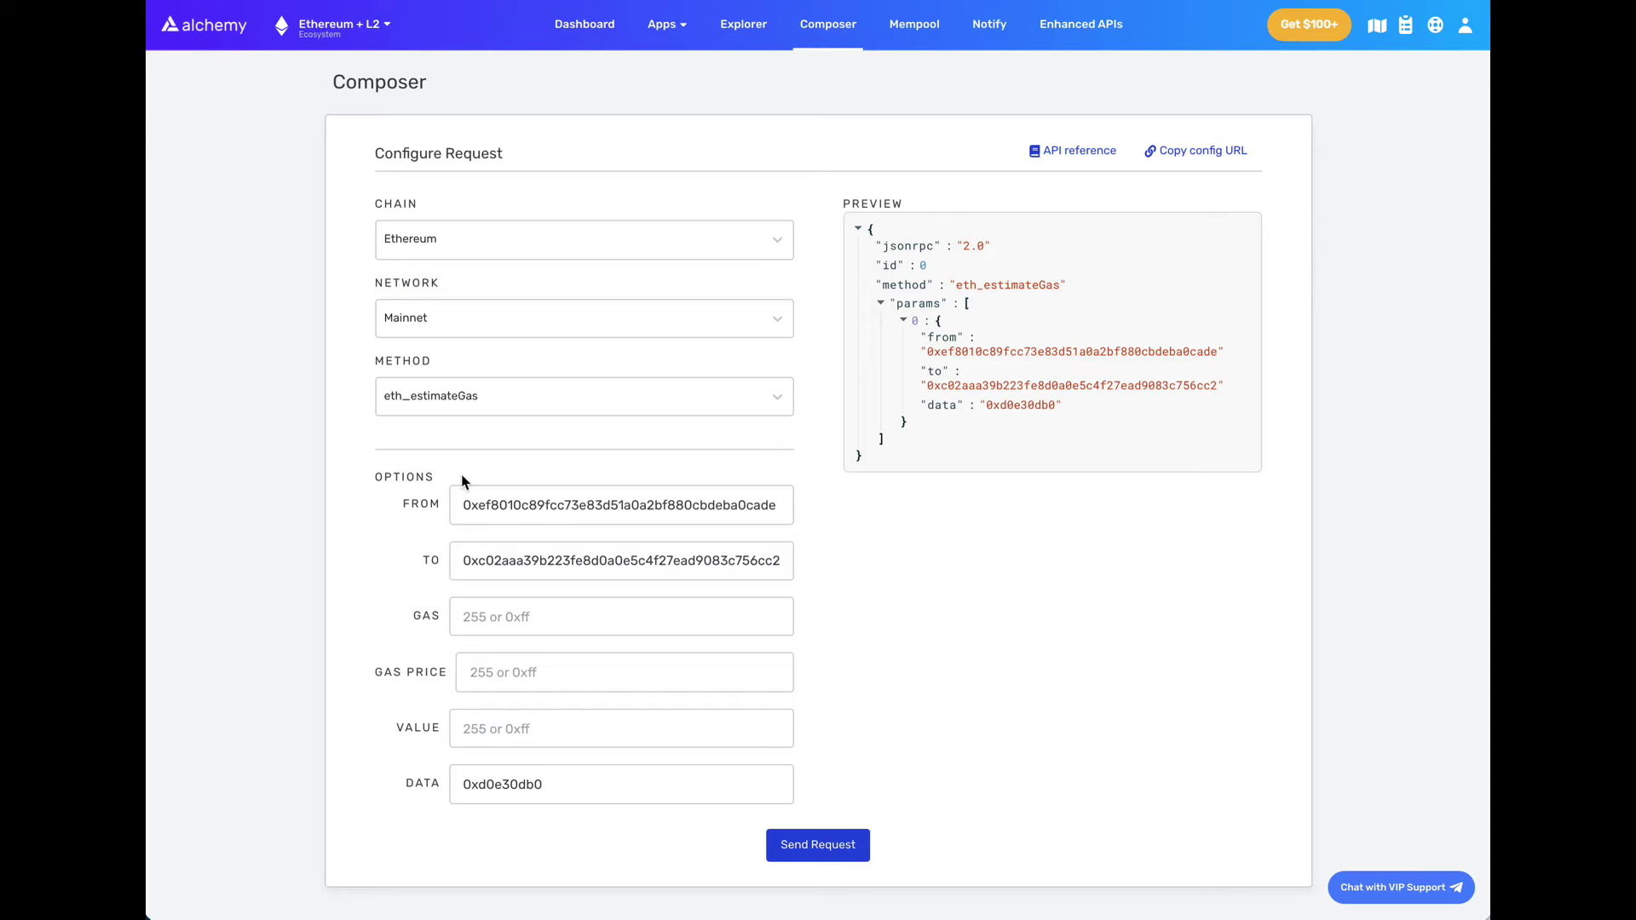
left_click(839, 850)
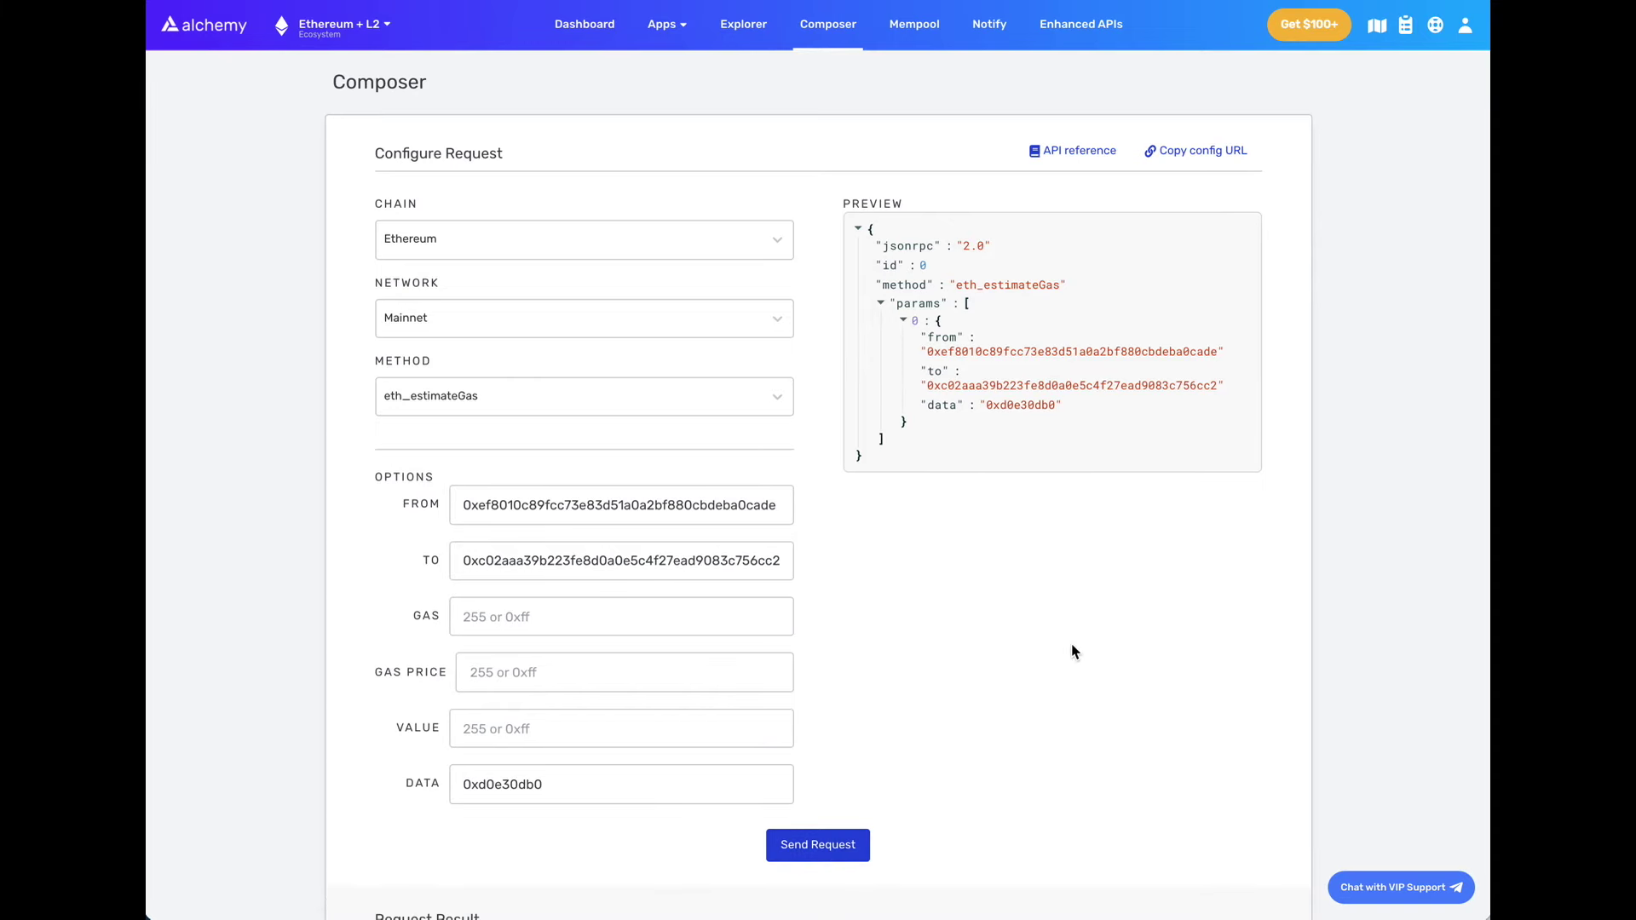
scroll(1072, 652, "down", 5)
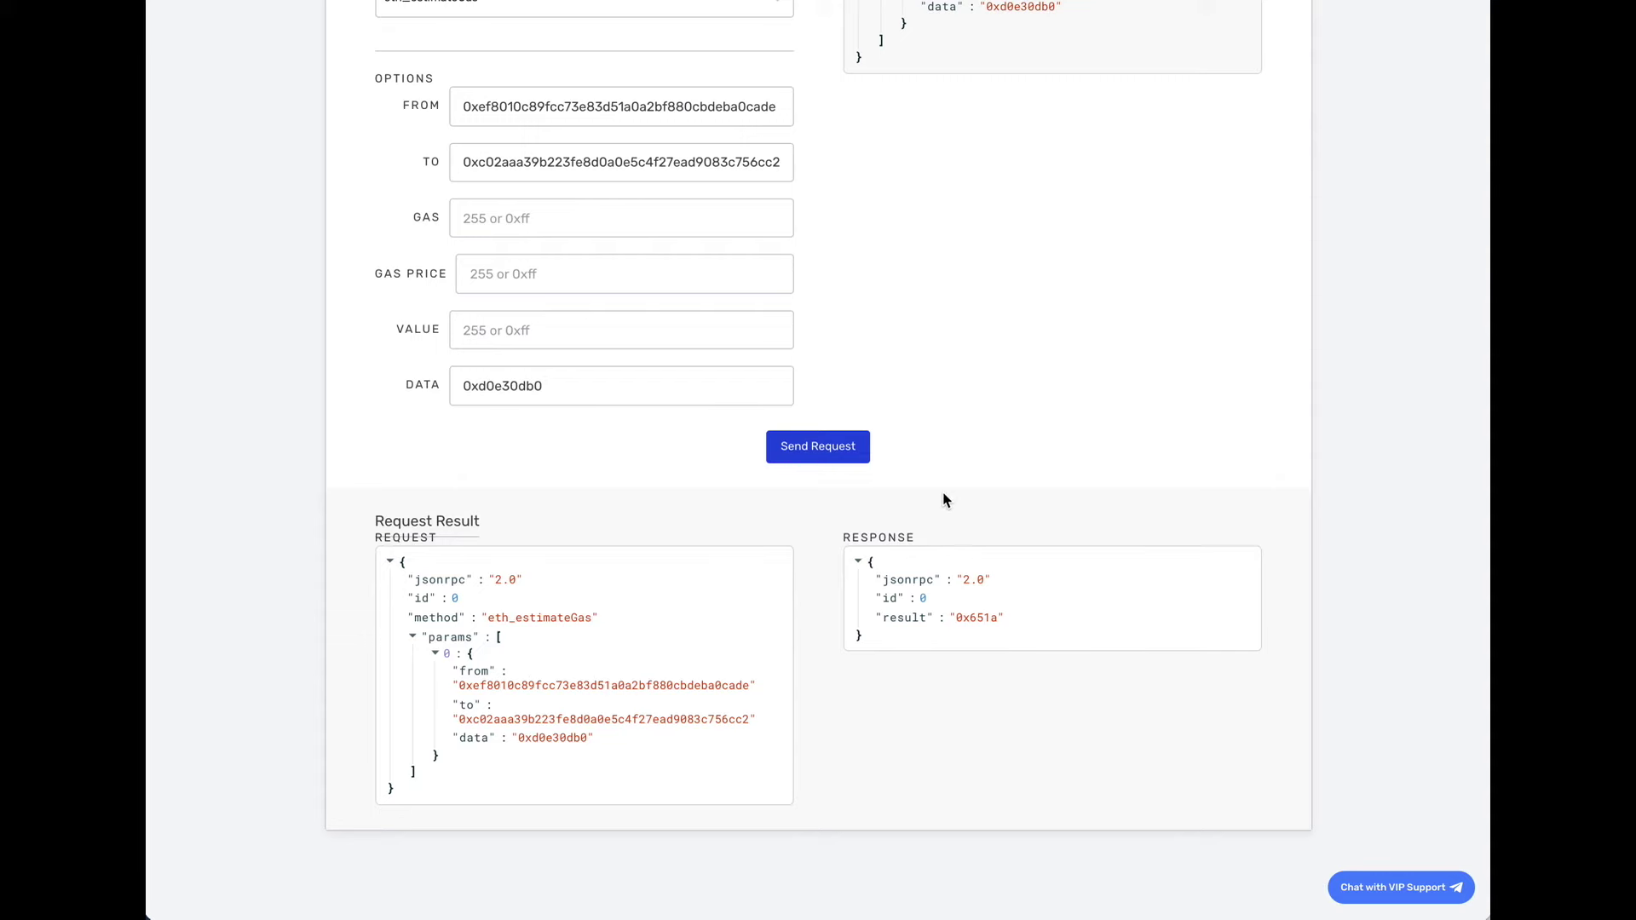
Check the request's From and To addresses and resend the eth_estimateGas request.
scroll(1076, 545, "up", 4)
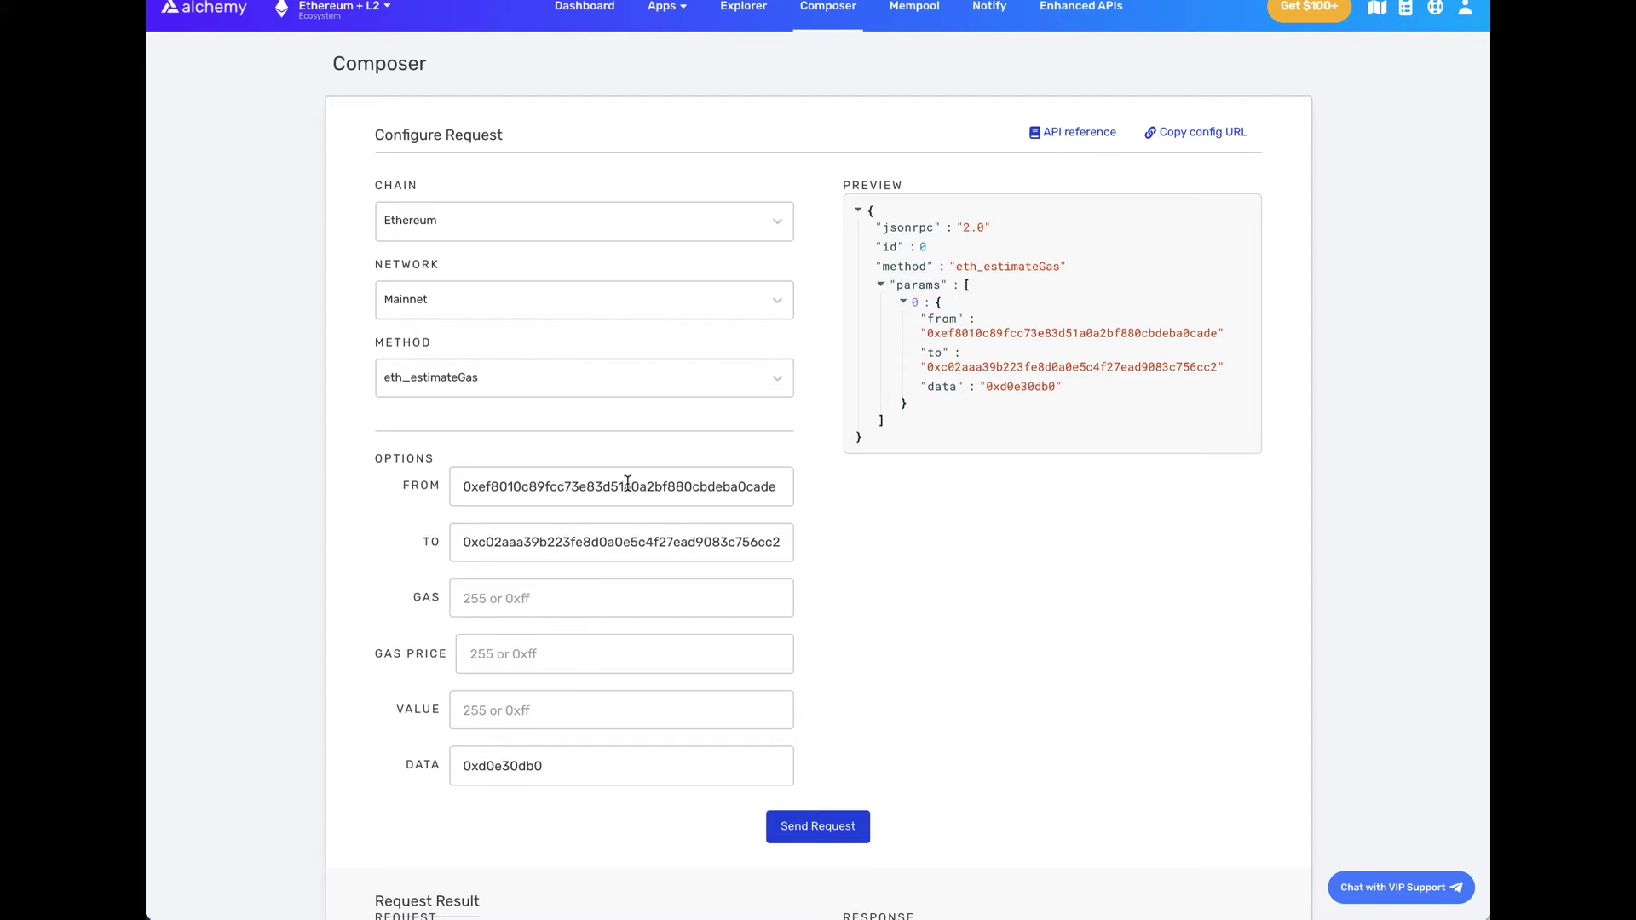
left_click_drag(467, 482, 782, 486)
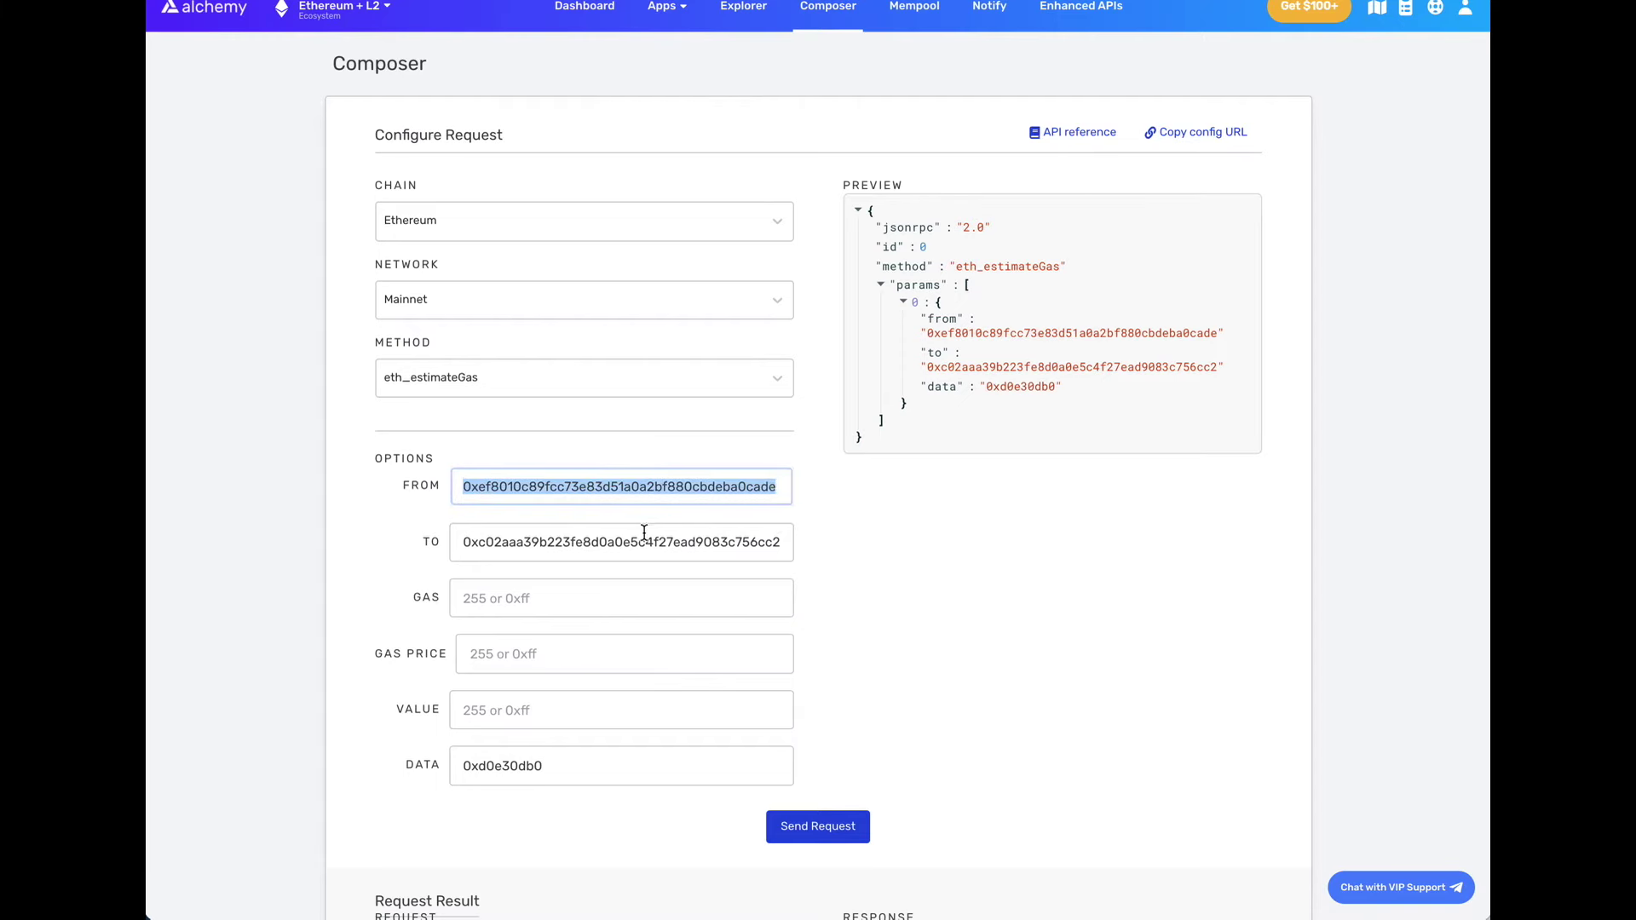
left_click_drag(630, 542, 810, 559)
left_click(788, 543)
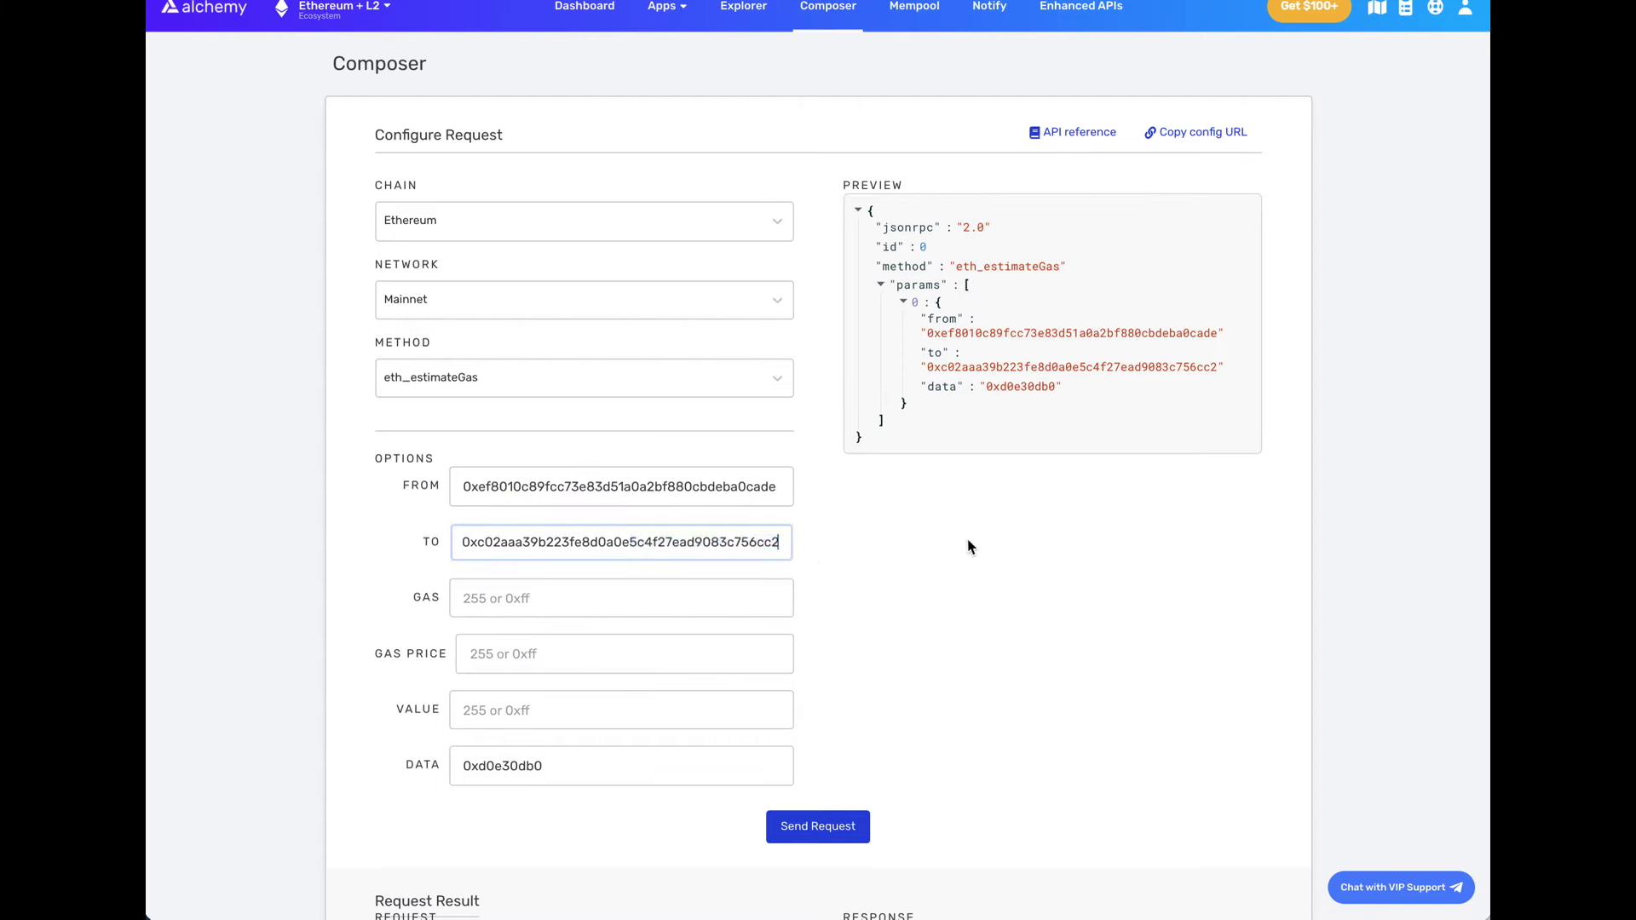
left_click(813, 828)
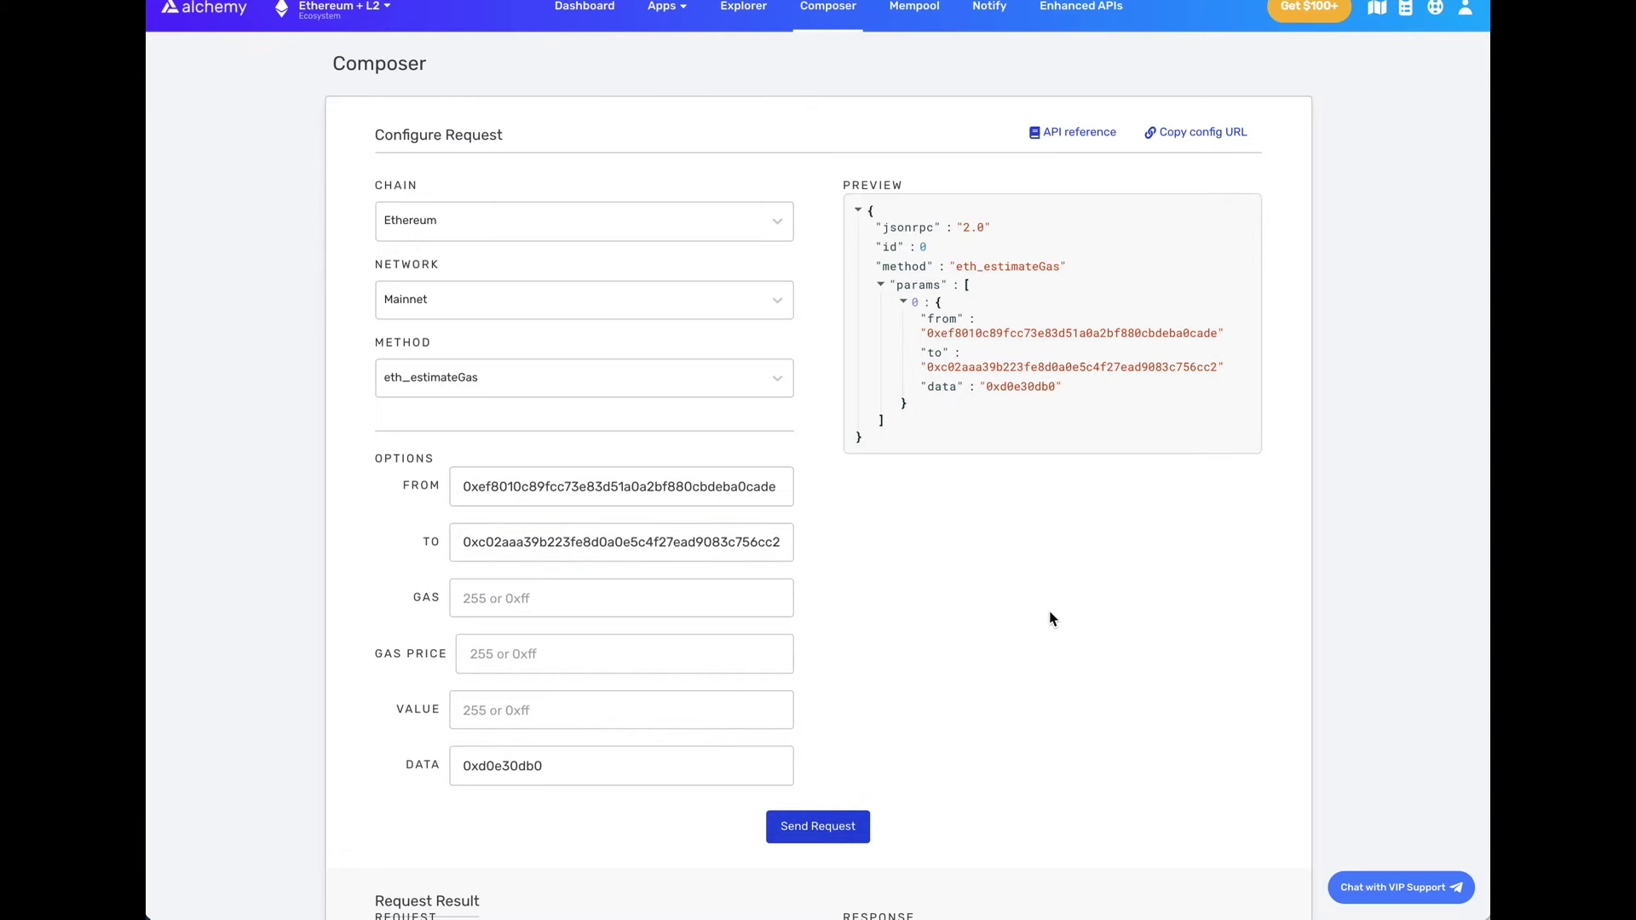
scroll(1053, 619, "up", 1)
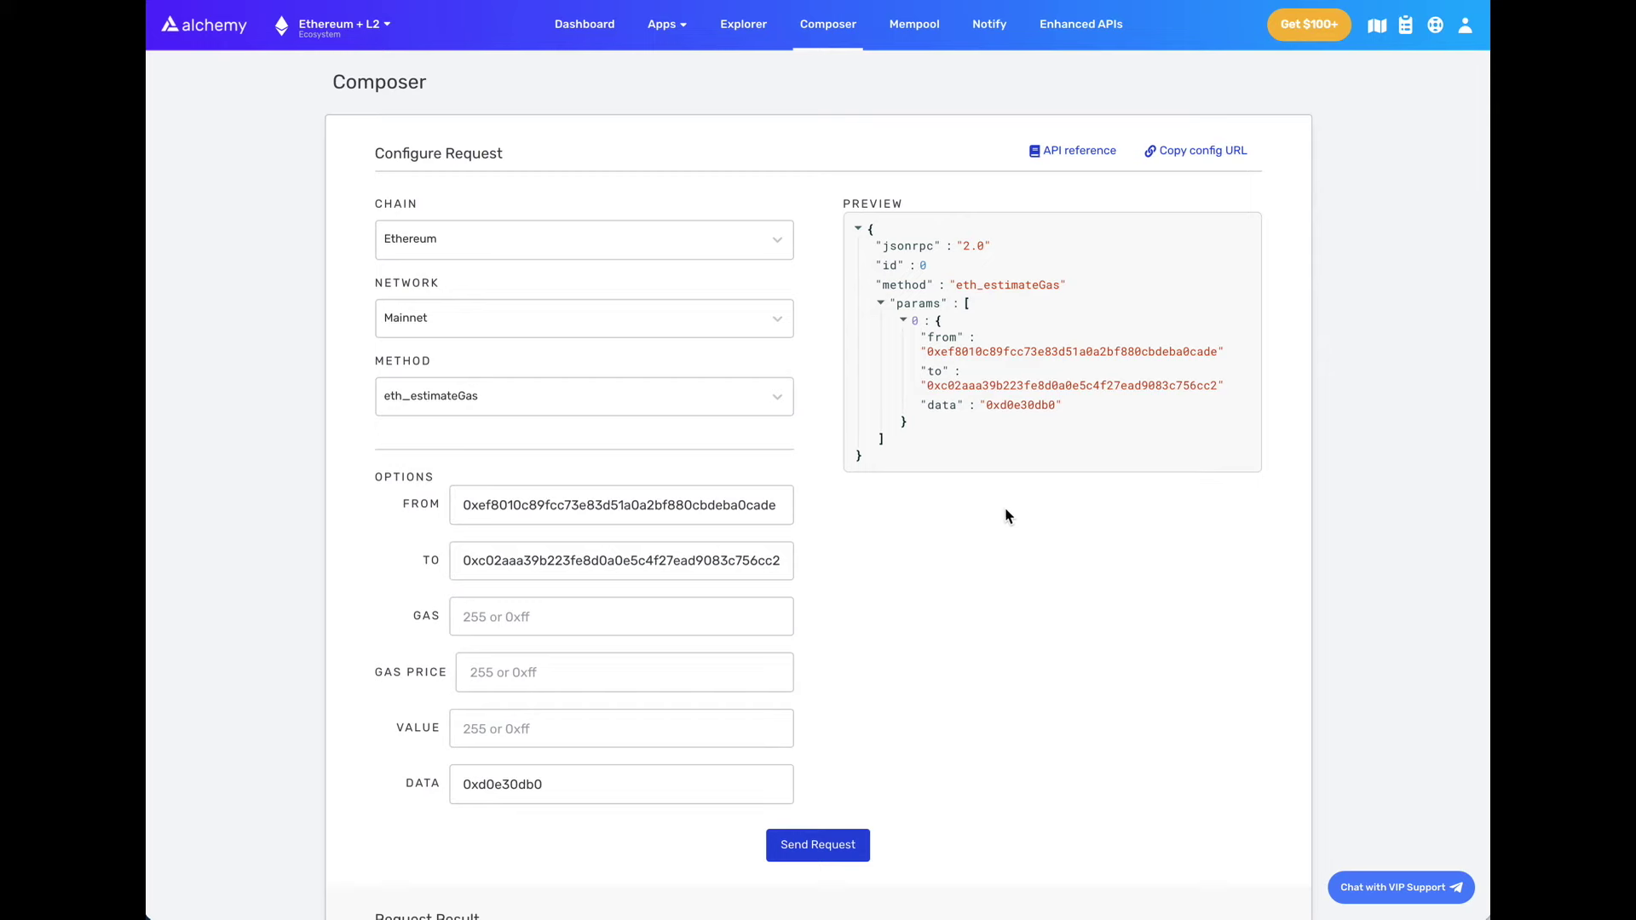
Open the Production Frontend app and review its daily request, rate limit, country and US state charts.
mouse_move(671, 27)
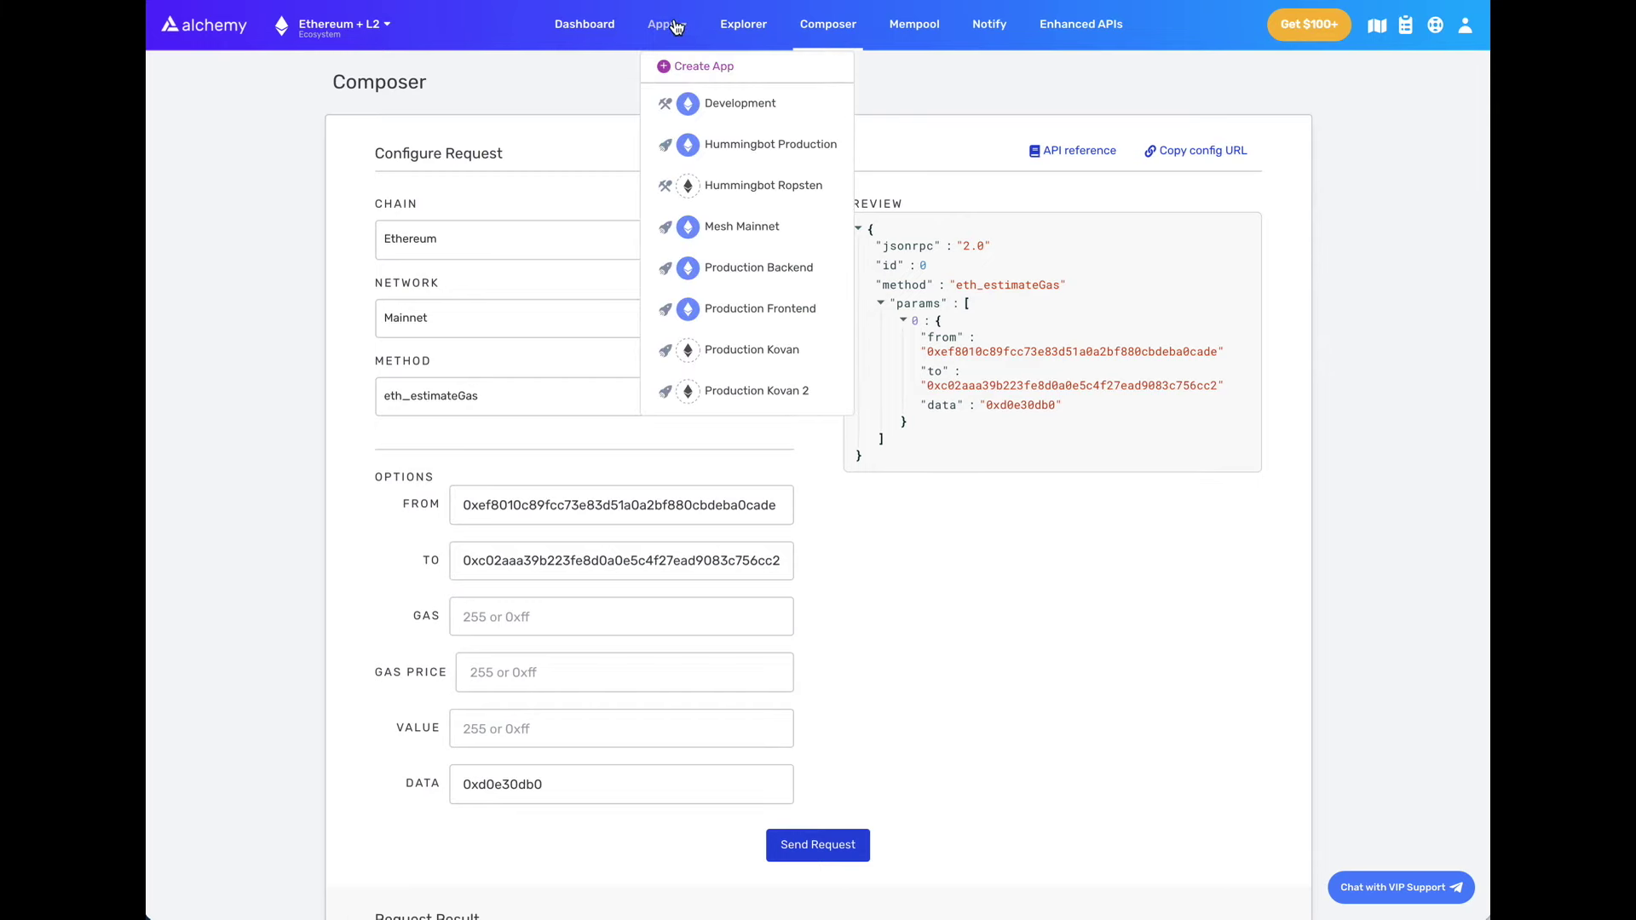
left_click(749, 304)
scroll(1408, 624, "down", 4)
scroll(1407, 624, "down", 5)
scroll(1406, 621, "up", 1)
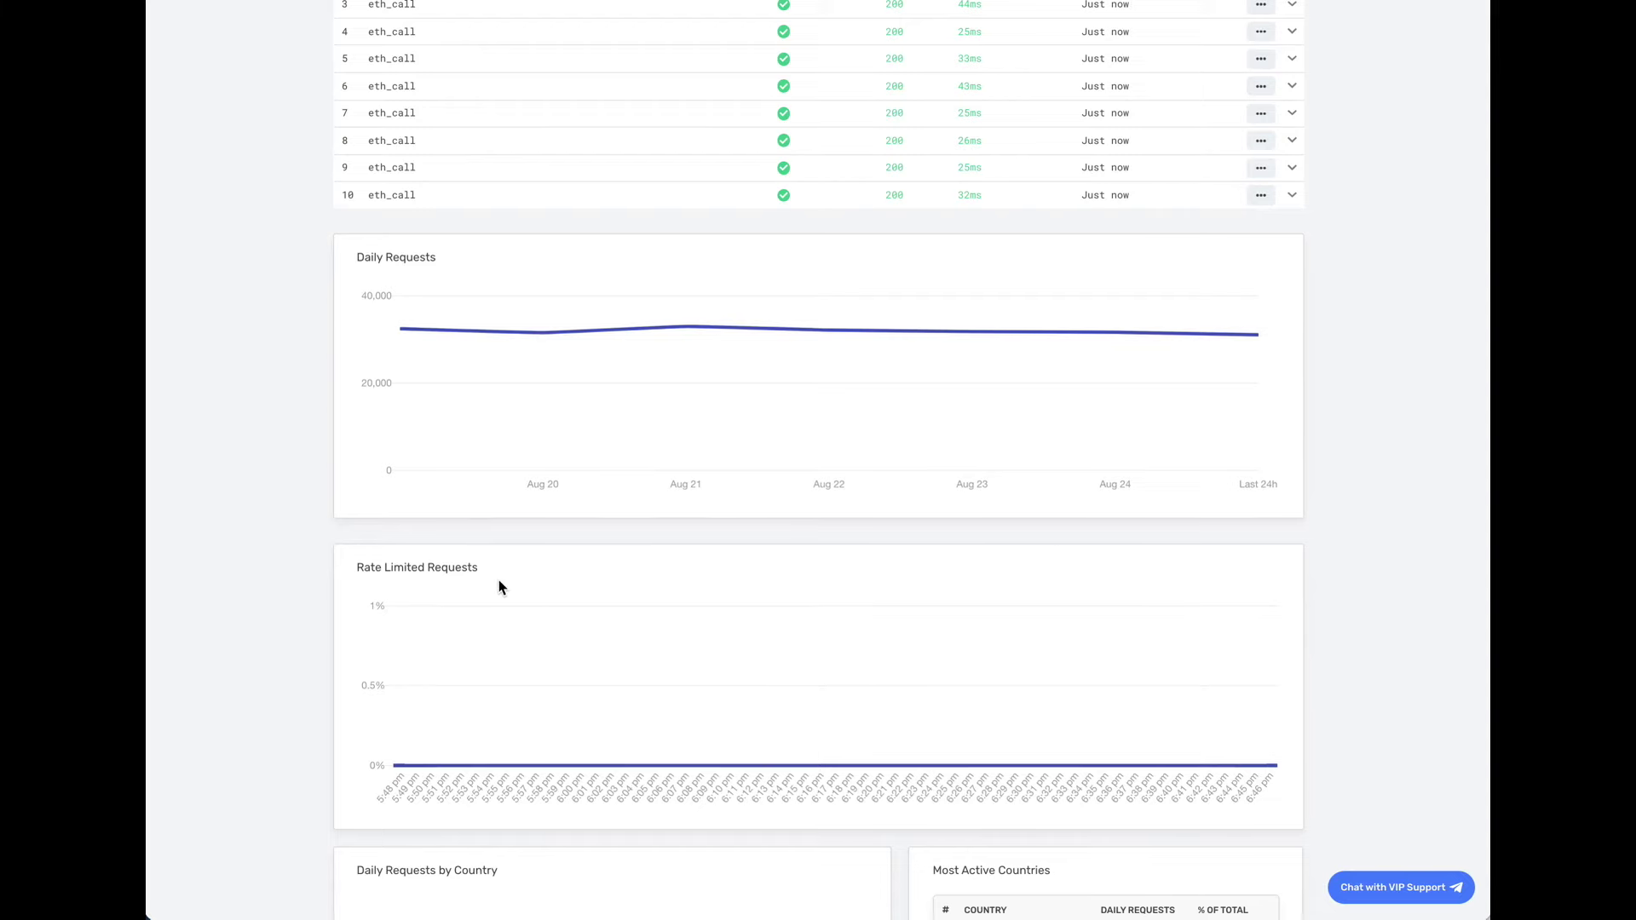
scroll(499, 580, "down", 9)
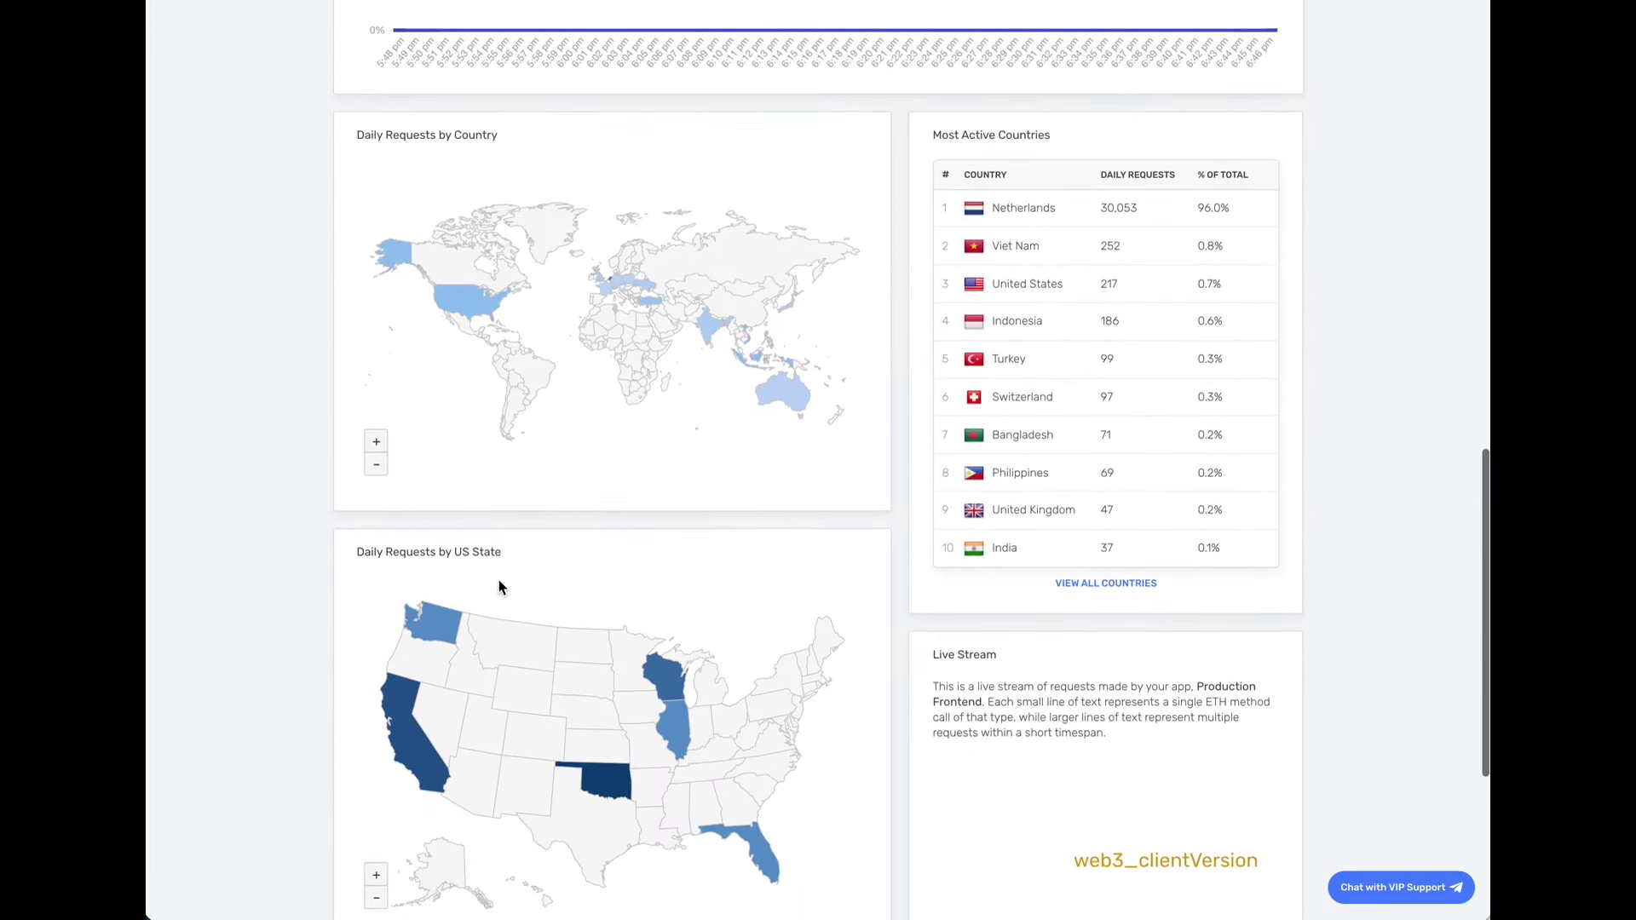
scroll(554, 547, "down", 1)
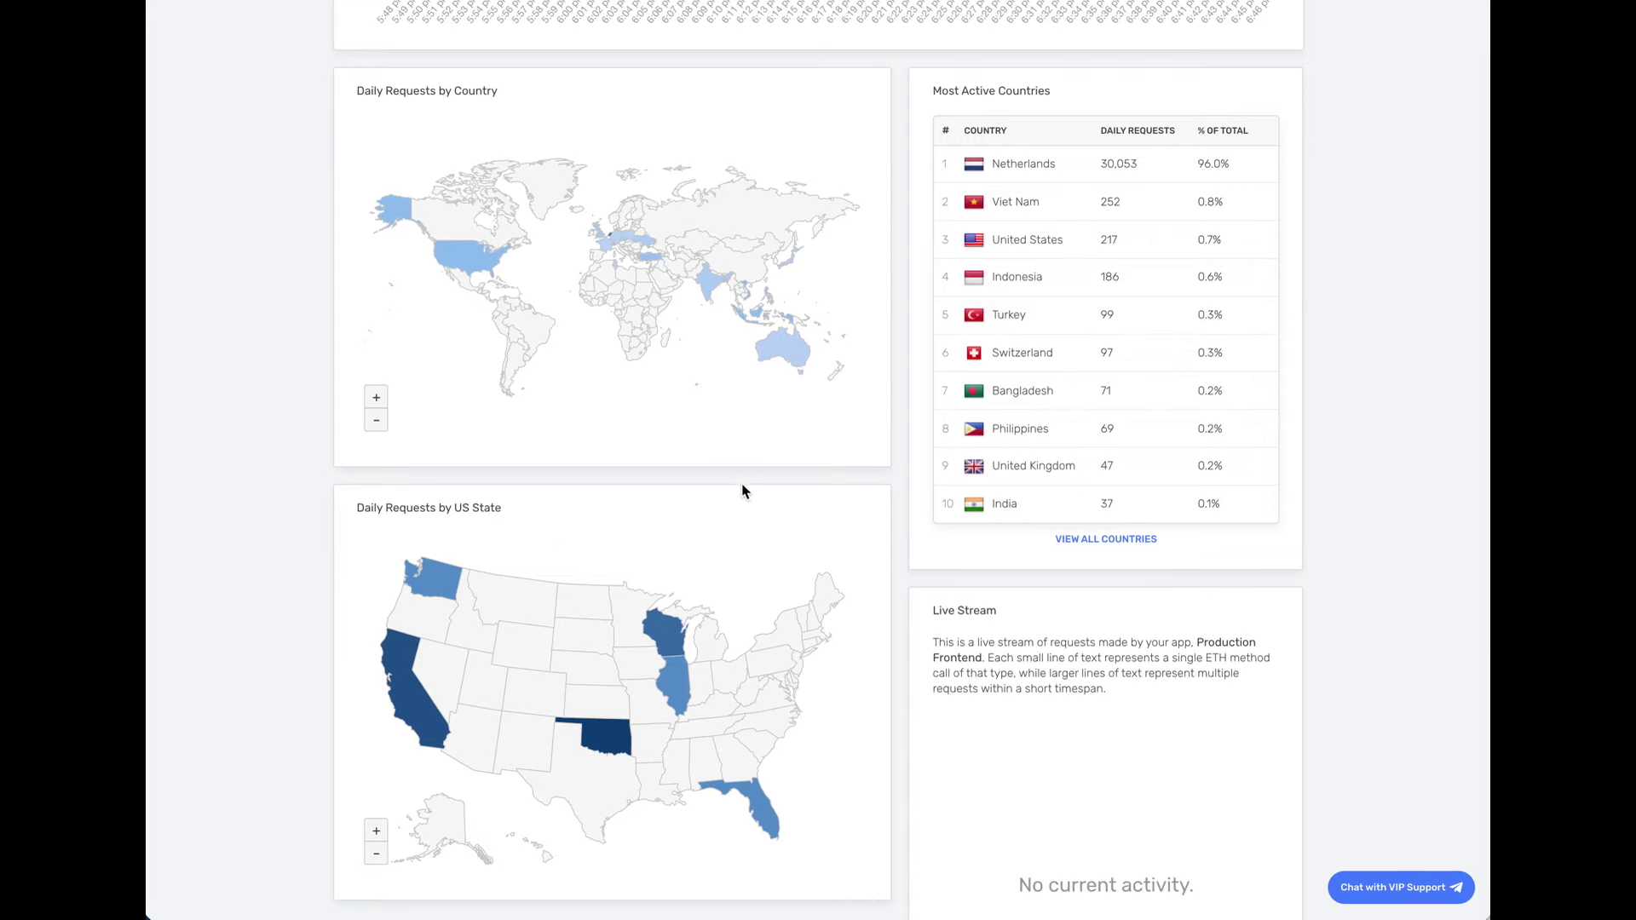
scroll(733, 452, "down", 1)
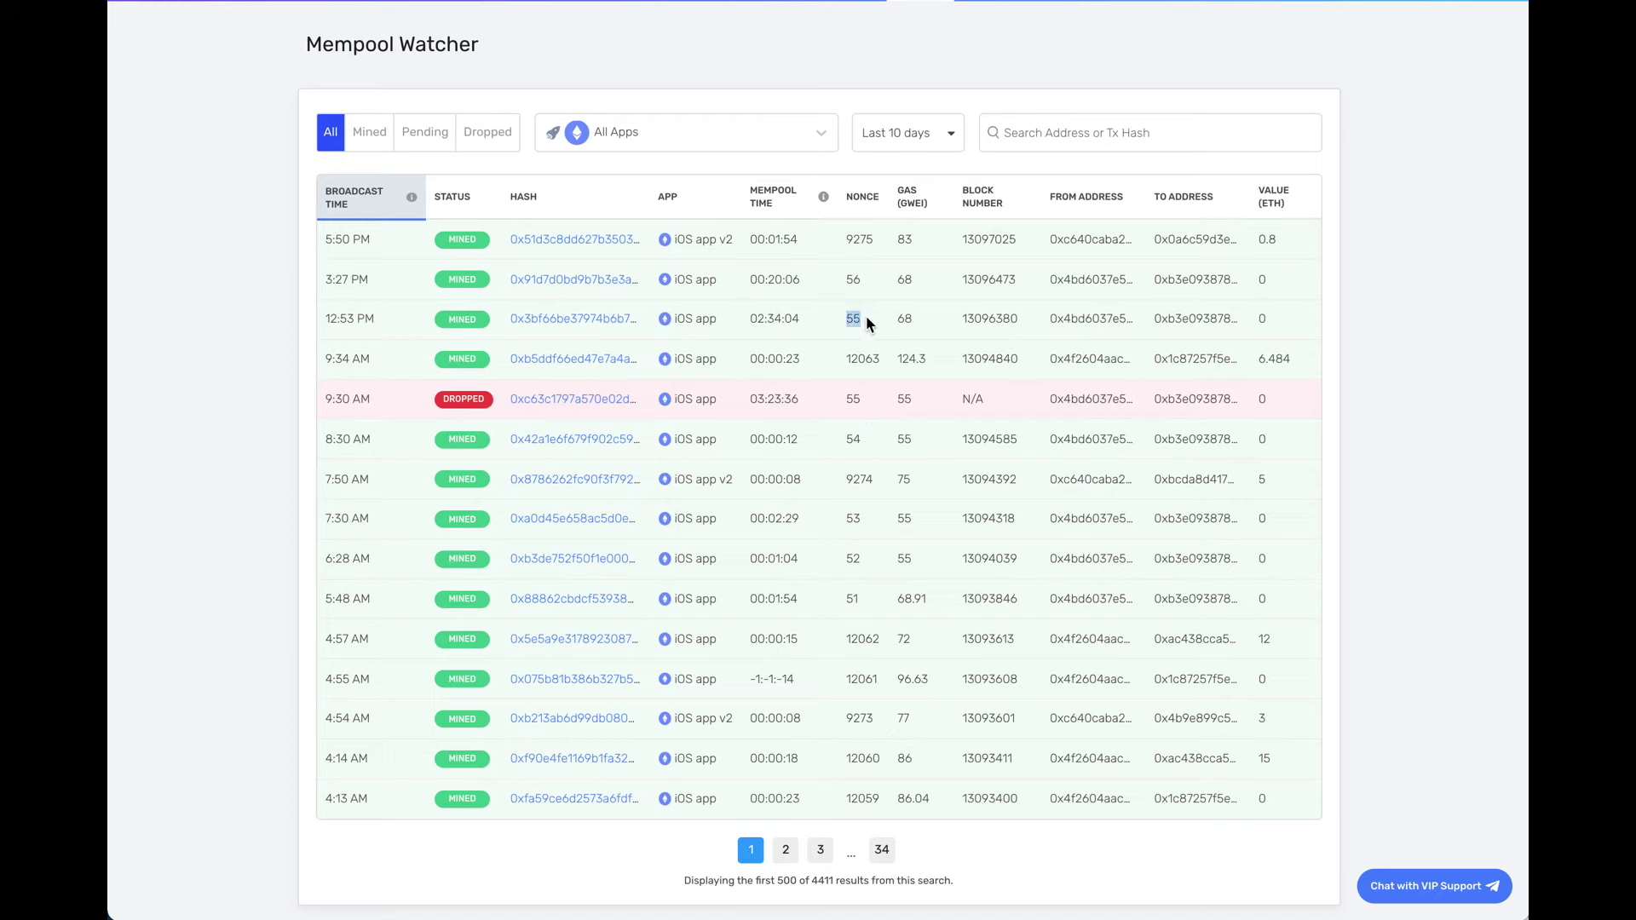
Search the Mempool Watcher for transactions using the from address copied from the dropped transaction.
left_click(1394, 378)
left_click_drag(1048, 397, 1126, 399)
key("ctrl+c")
left_click(1053, 136)
key("ctrl+v")
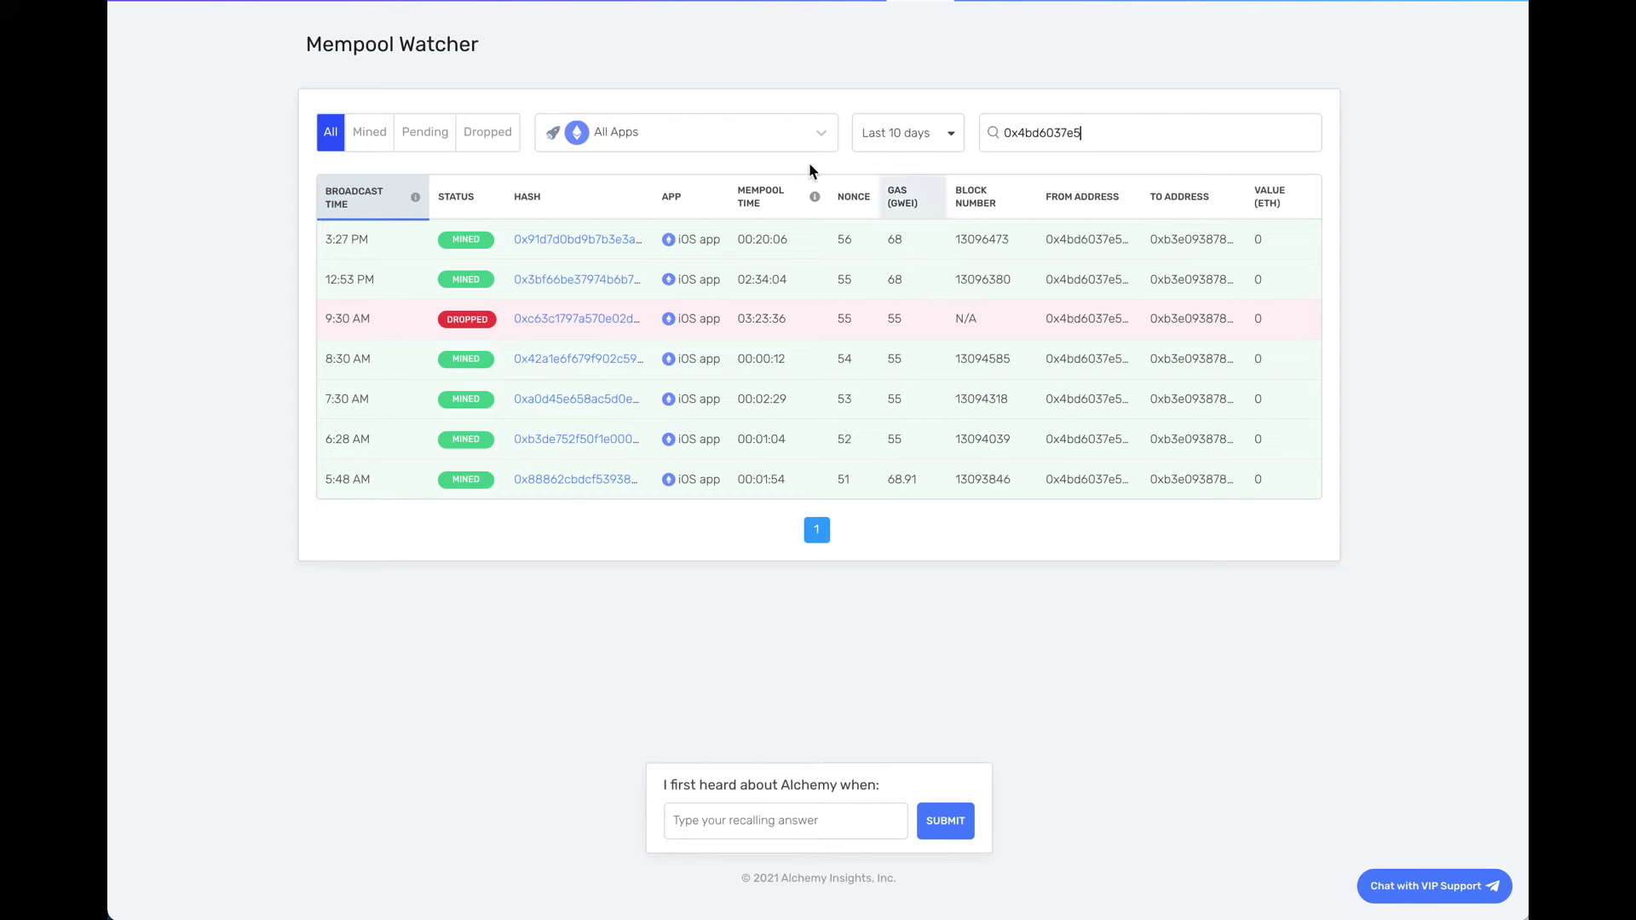
Filter the Mempool Watcher transactions by Mined, Pending and Dropped status in turn, and return the filter to All.
left_click(386, 149)
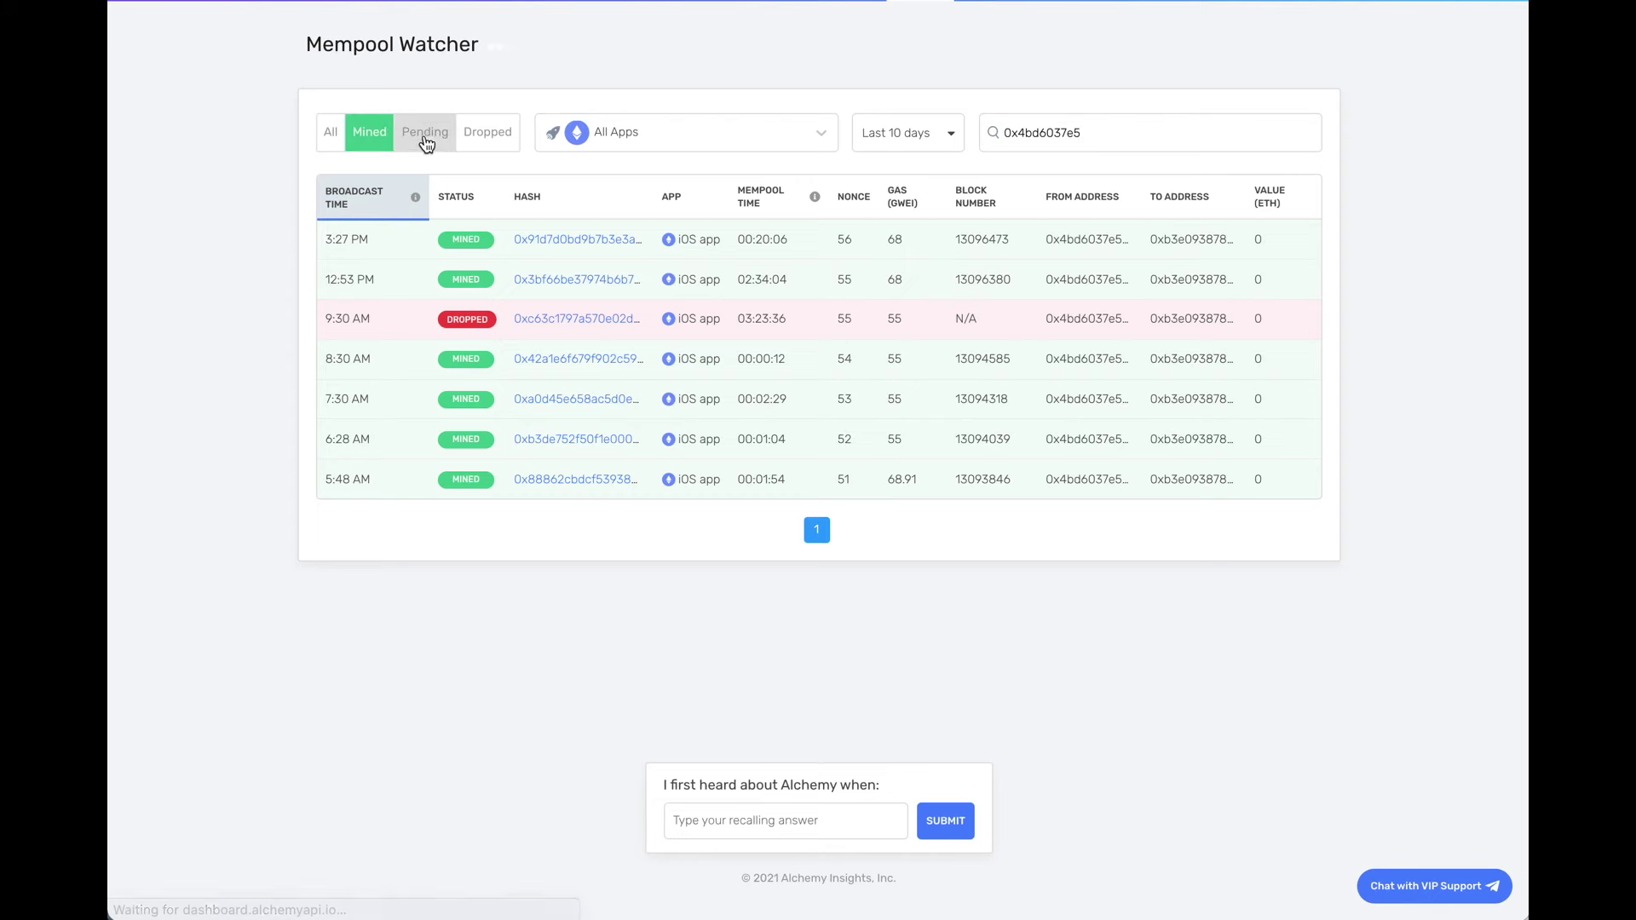
left_click(425, 145)
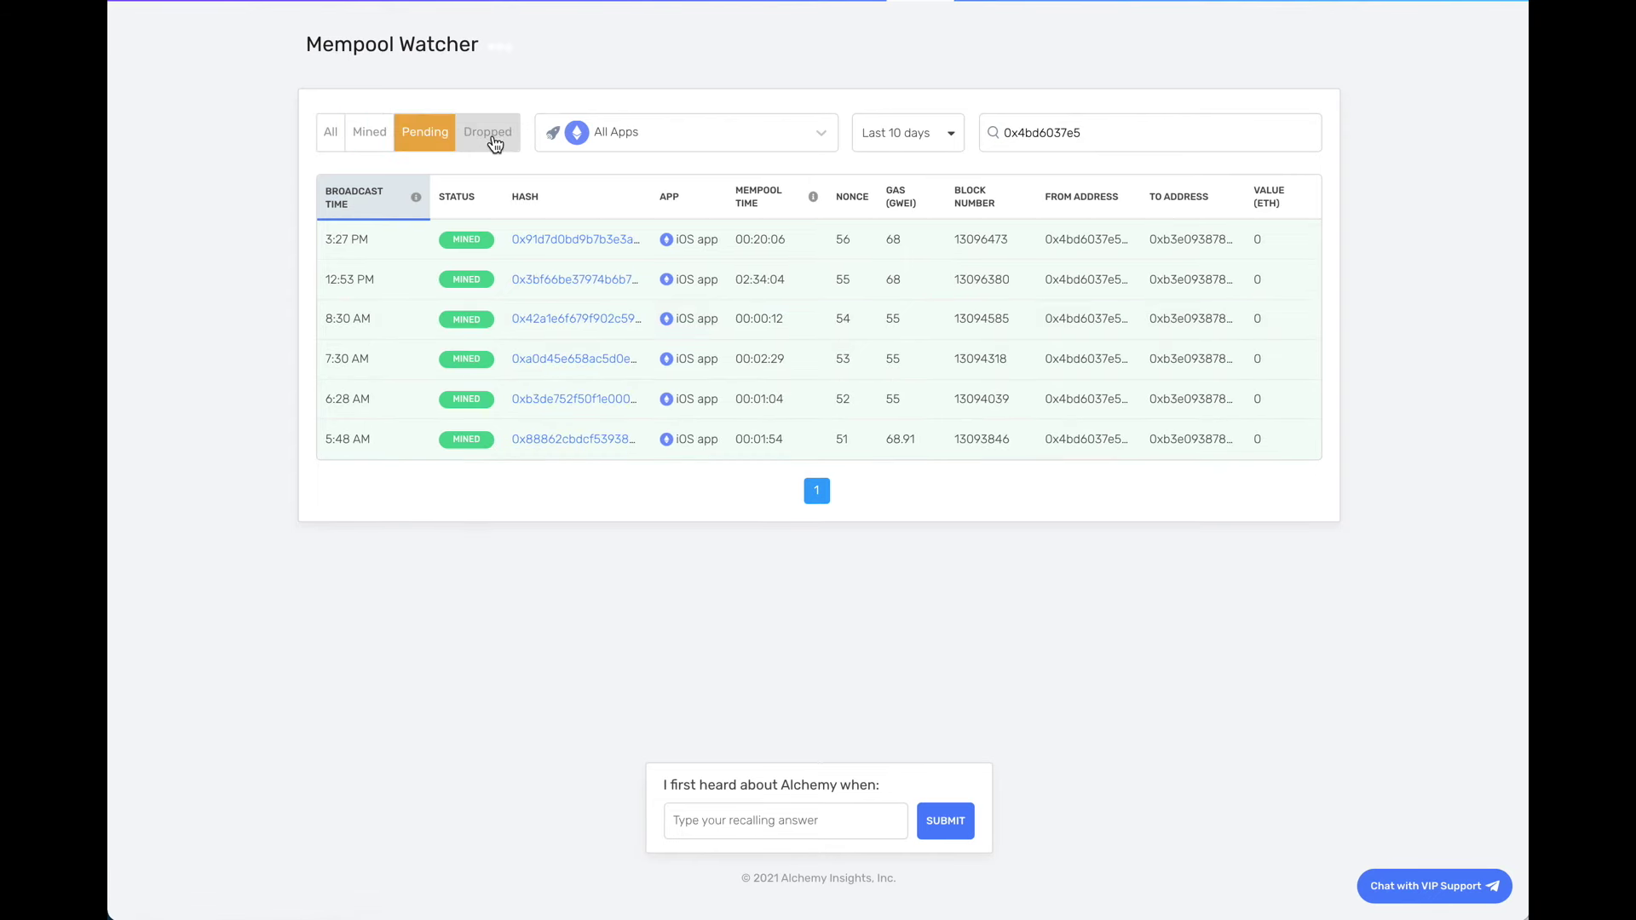
left_click(492, 141)
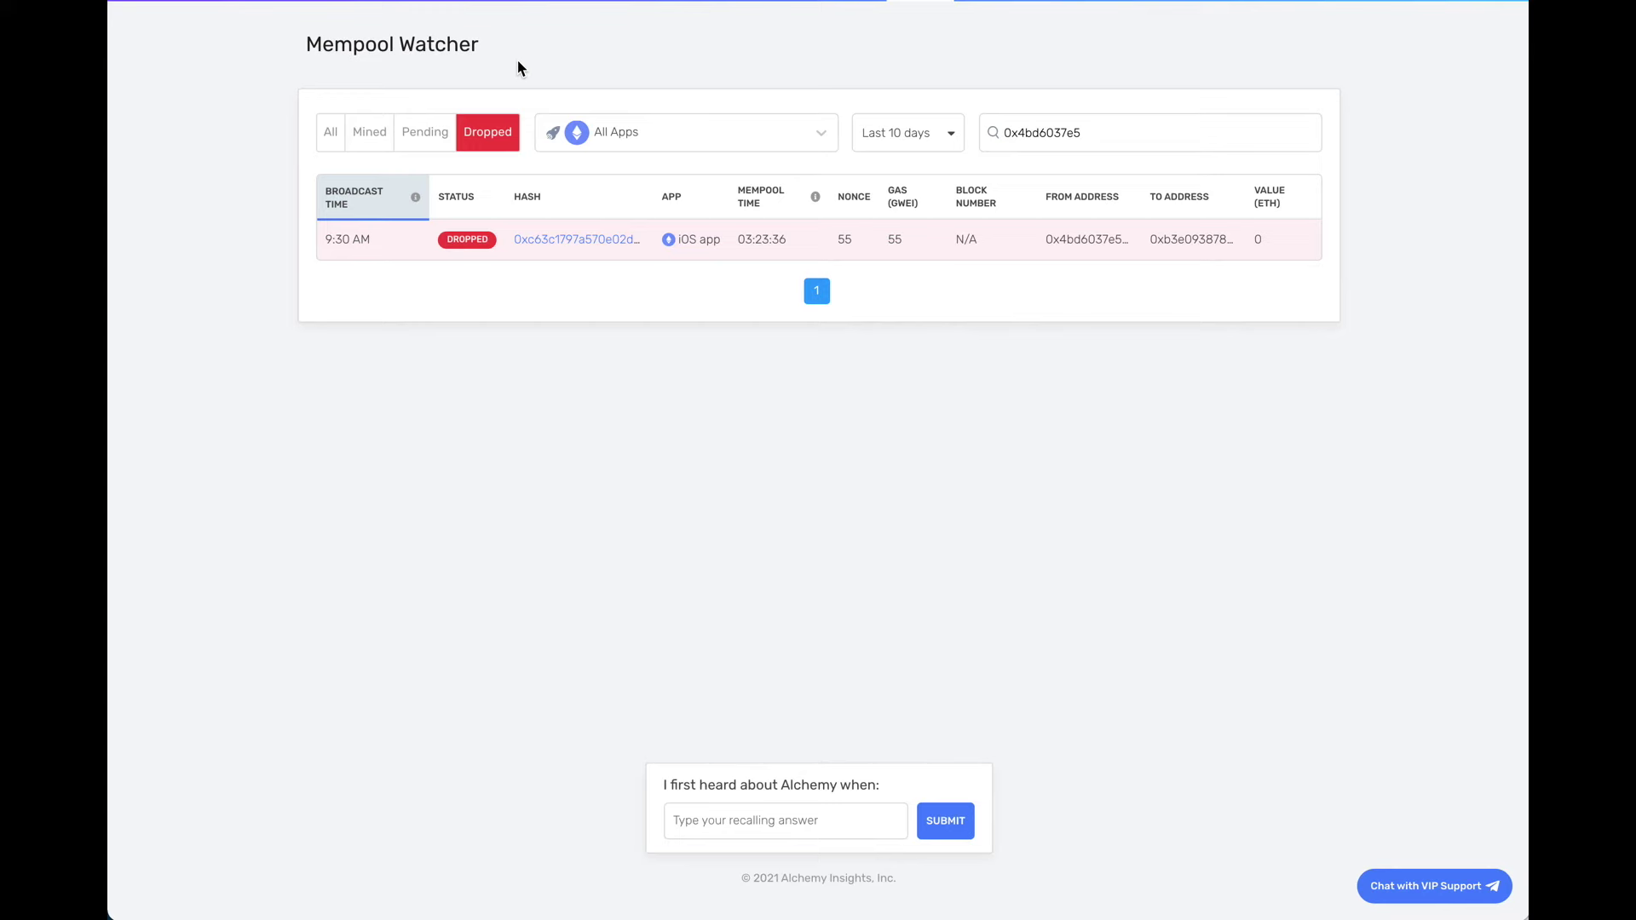
left_click(330, 144)
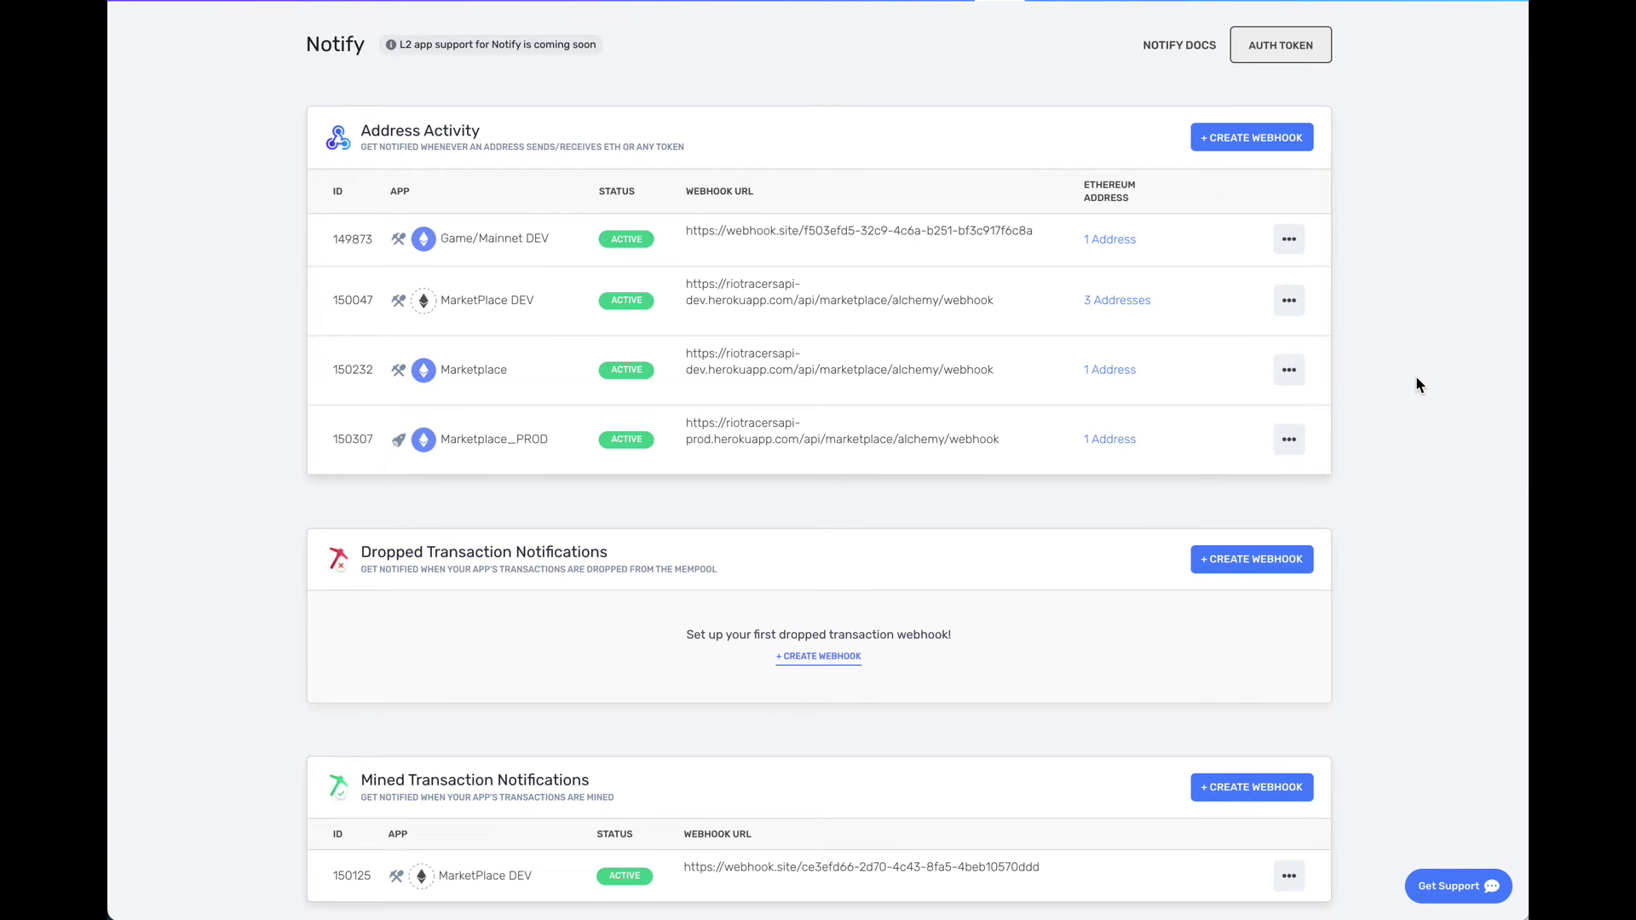
Review the Notify webhooks for address activity, dropped transactions, mined transactions and gas price.
scroll(1419, 385, "down", 3)
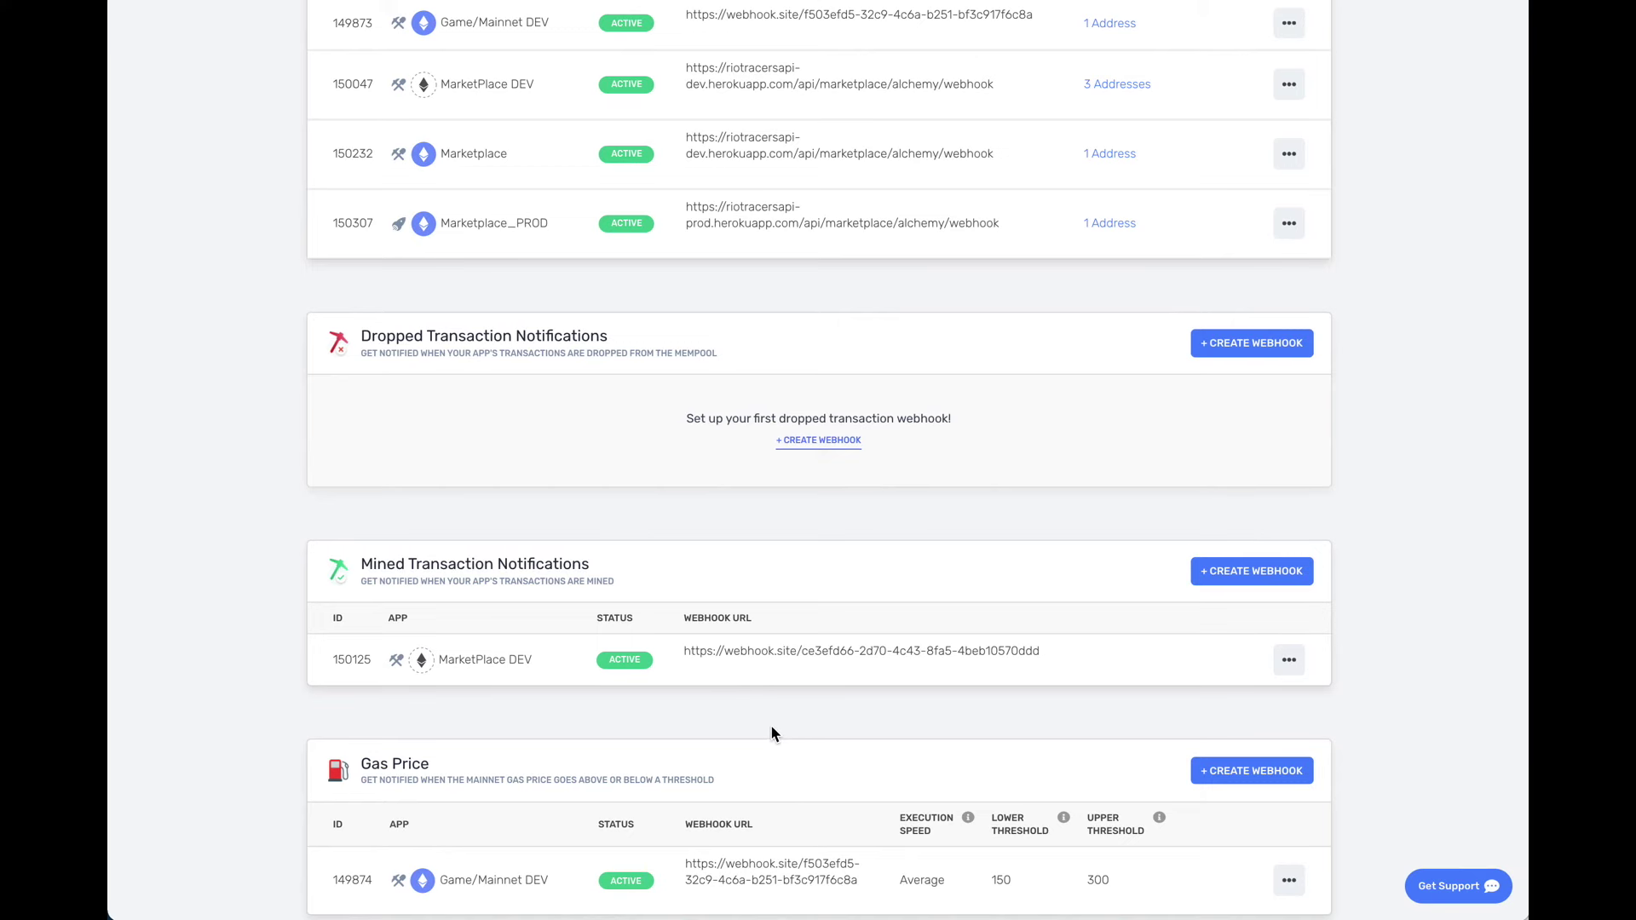
scroll(771, 727, "down", 2)
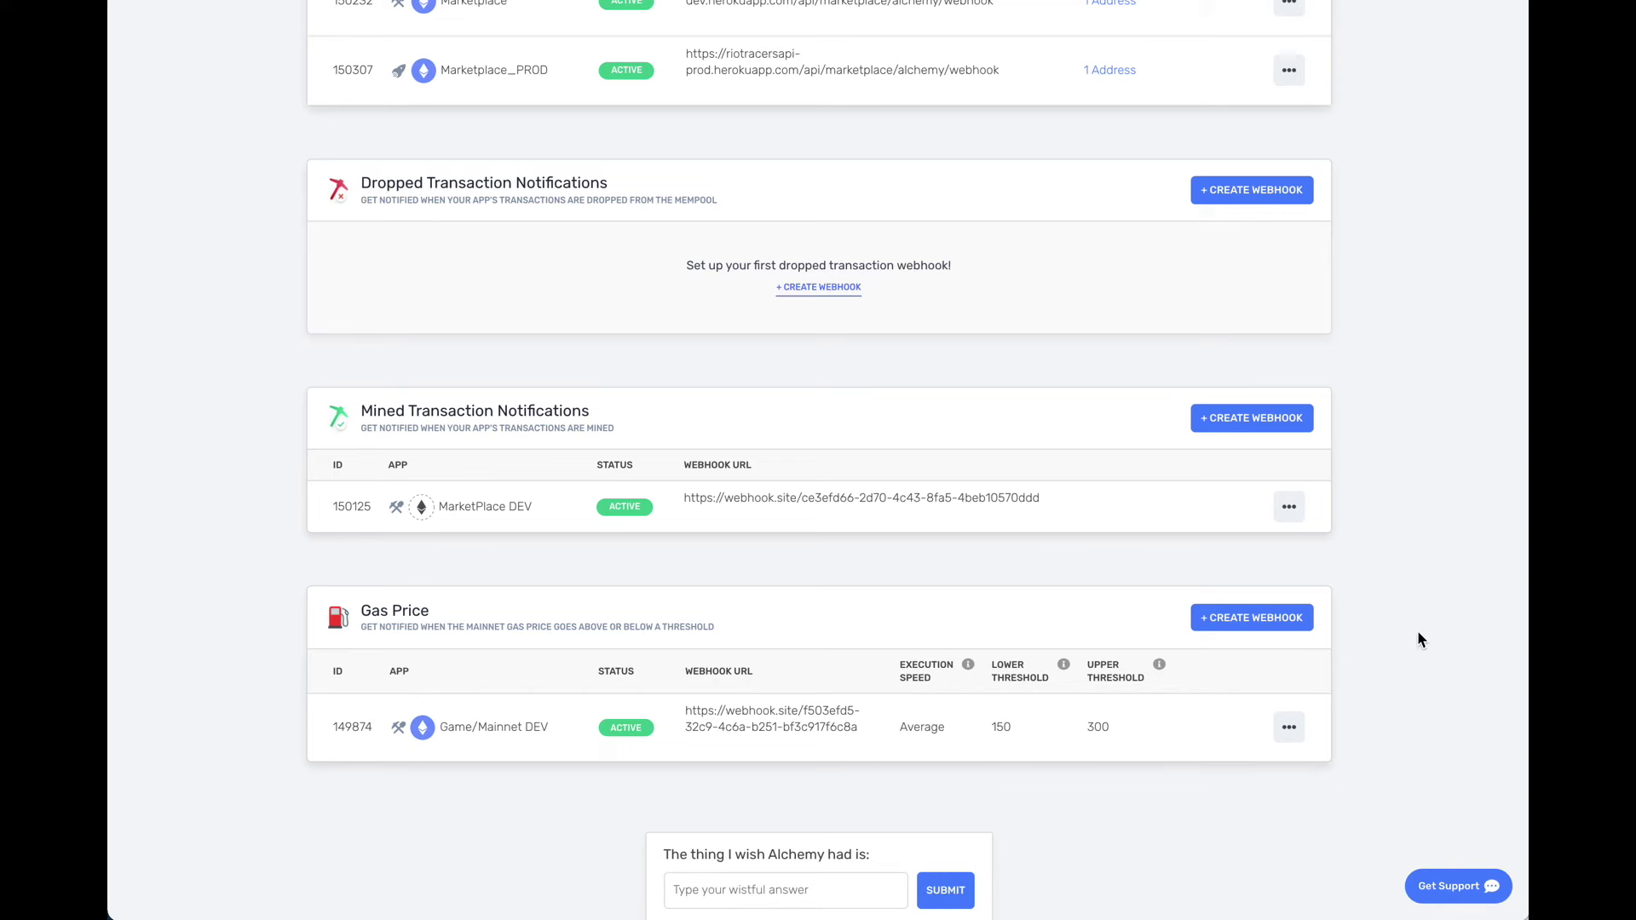
scroll(1418, 637, "up", 4)
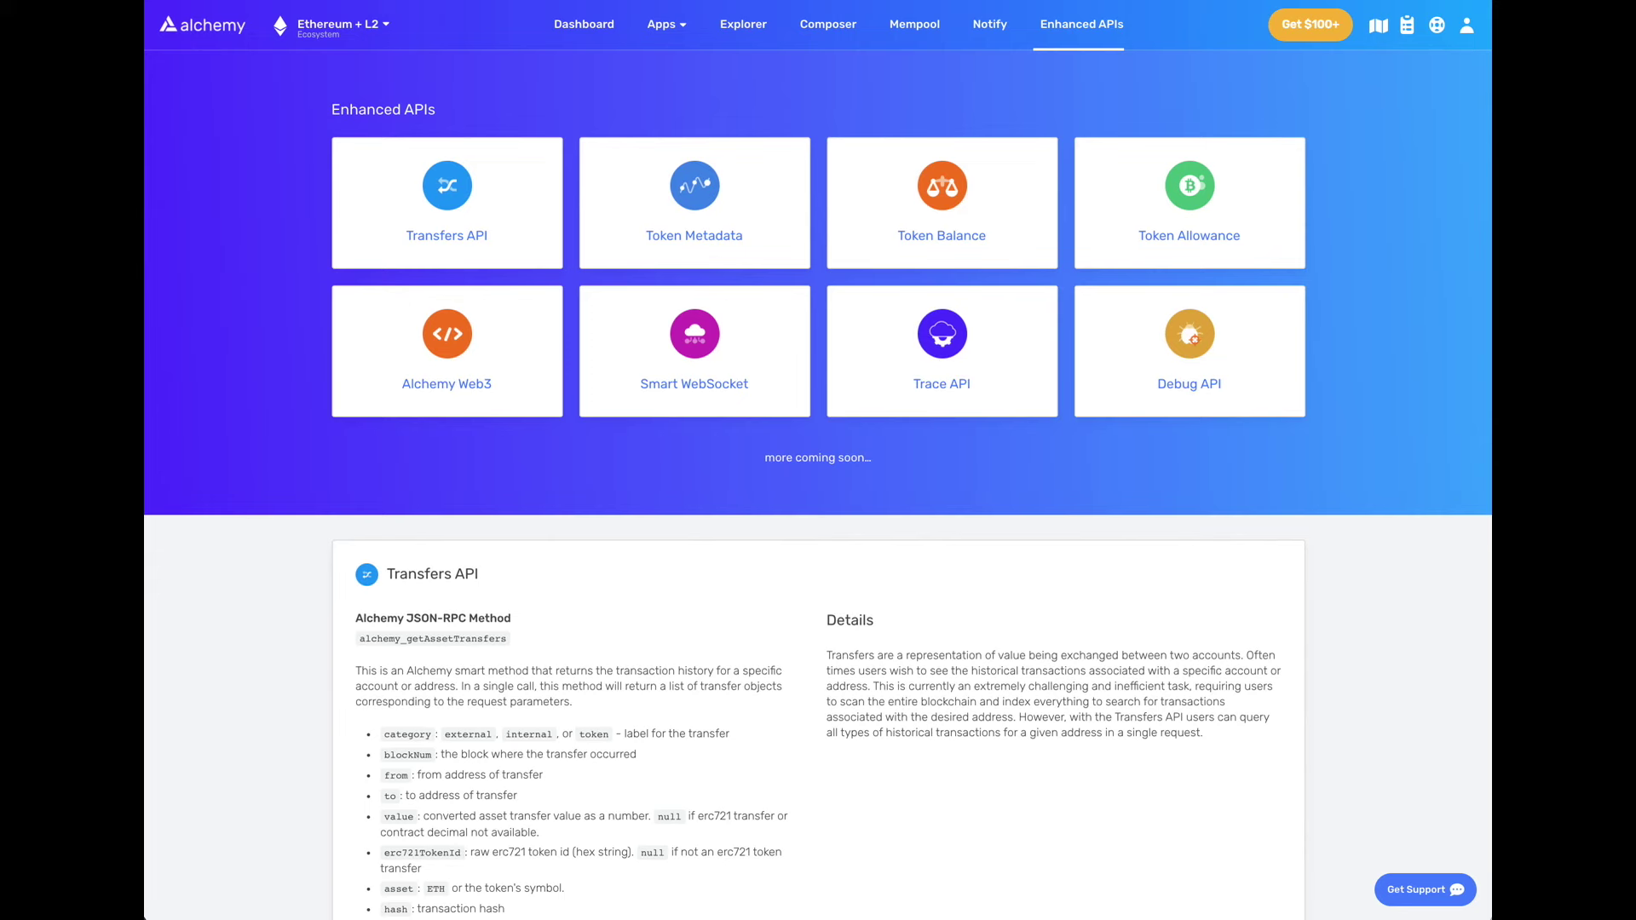
Read through the Enhanced APIs descriptions, focusing on the Transfers API and Token Metadata sections.
scroll(1349, 540, "down", 8)
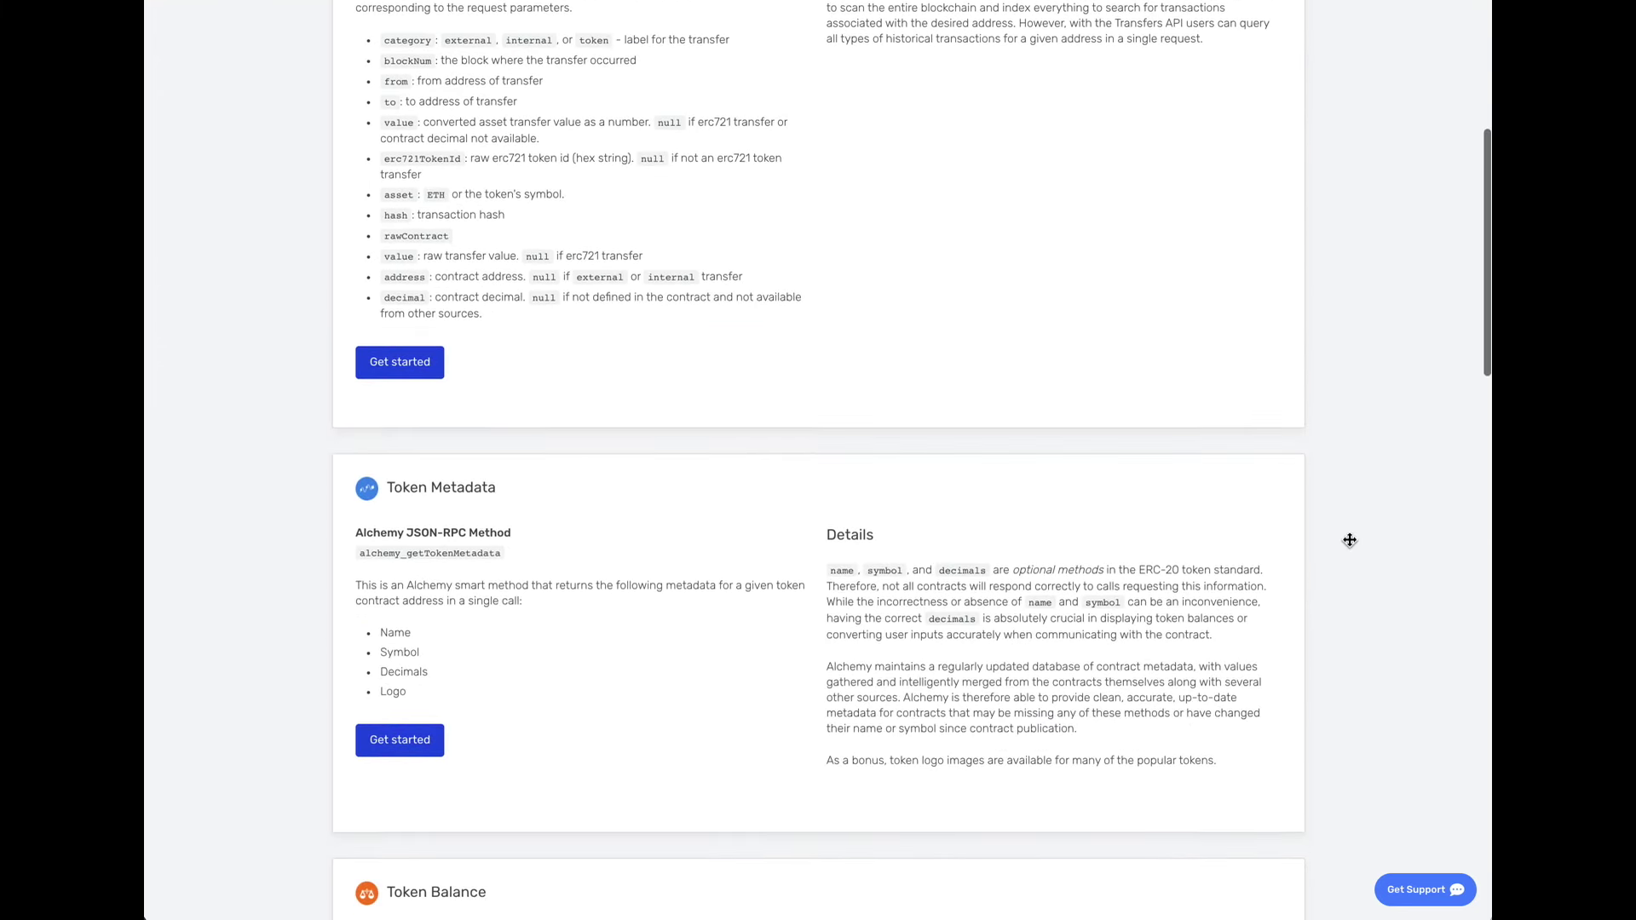
scroll(745, 803, "down", 4)
scroll(748, 806, "down", 3)
scroll(749, 806, "up", 7)
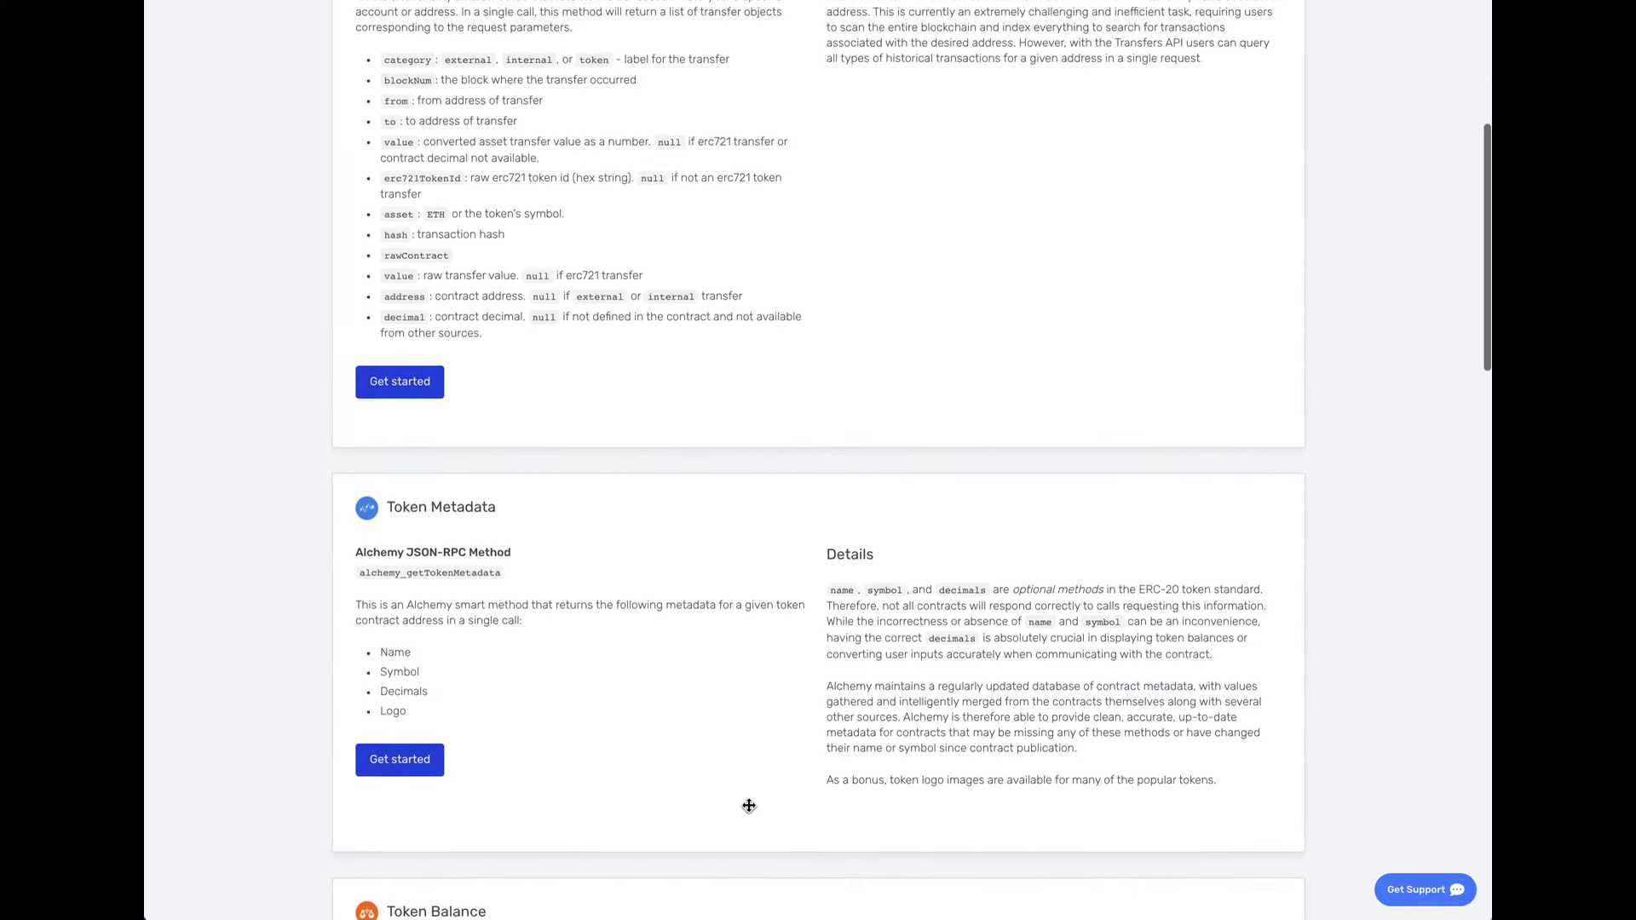
scroll(749, 806, "up", 4)
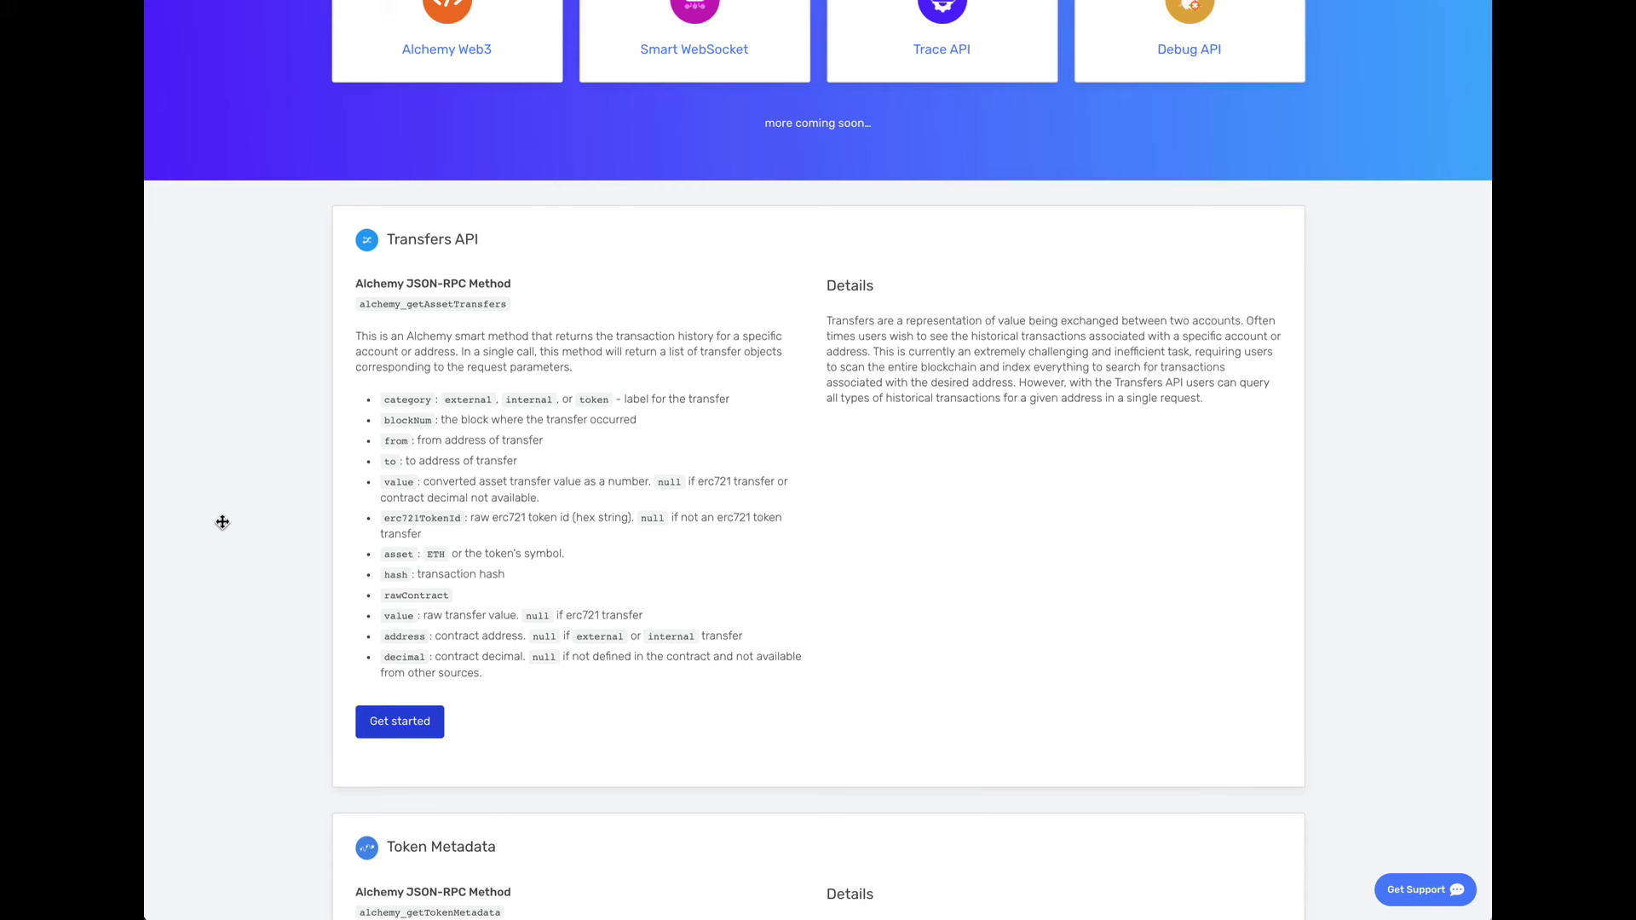
scroll(222, 521, "up", 1)
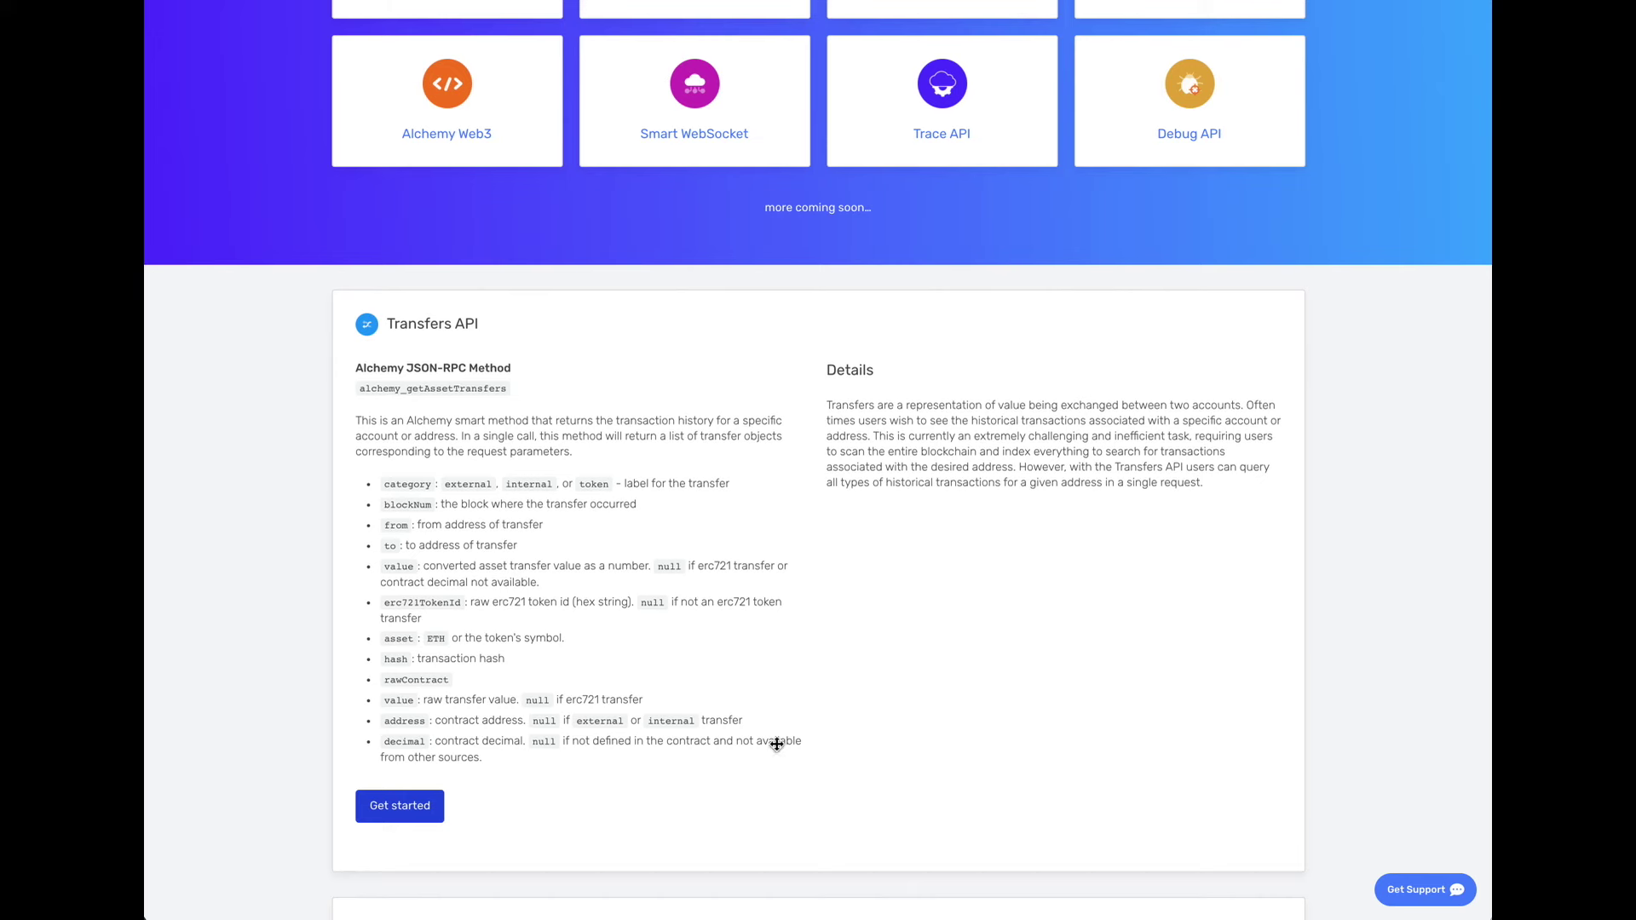
scroll(875, 565, "up", 3)
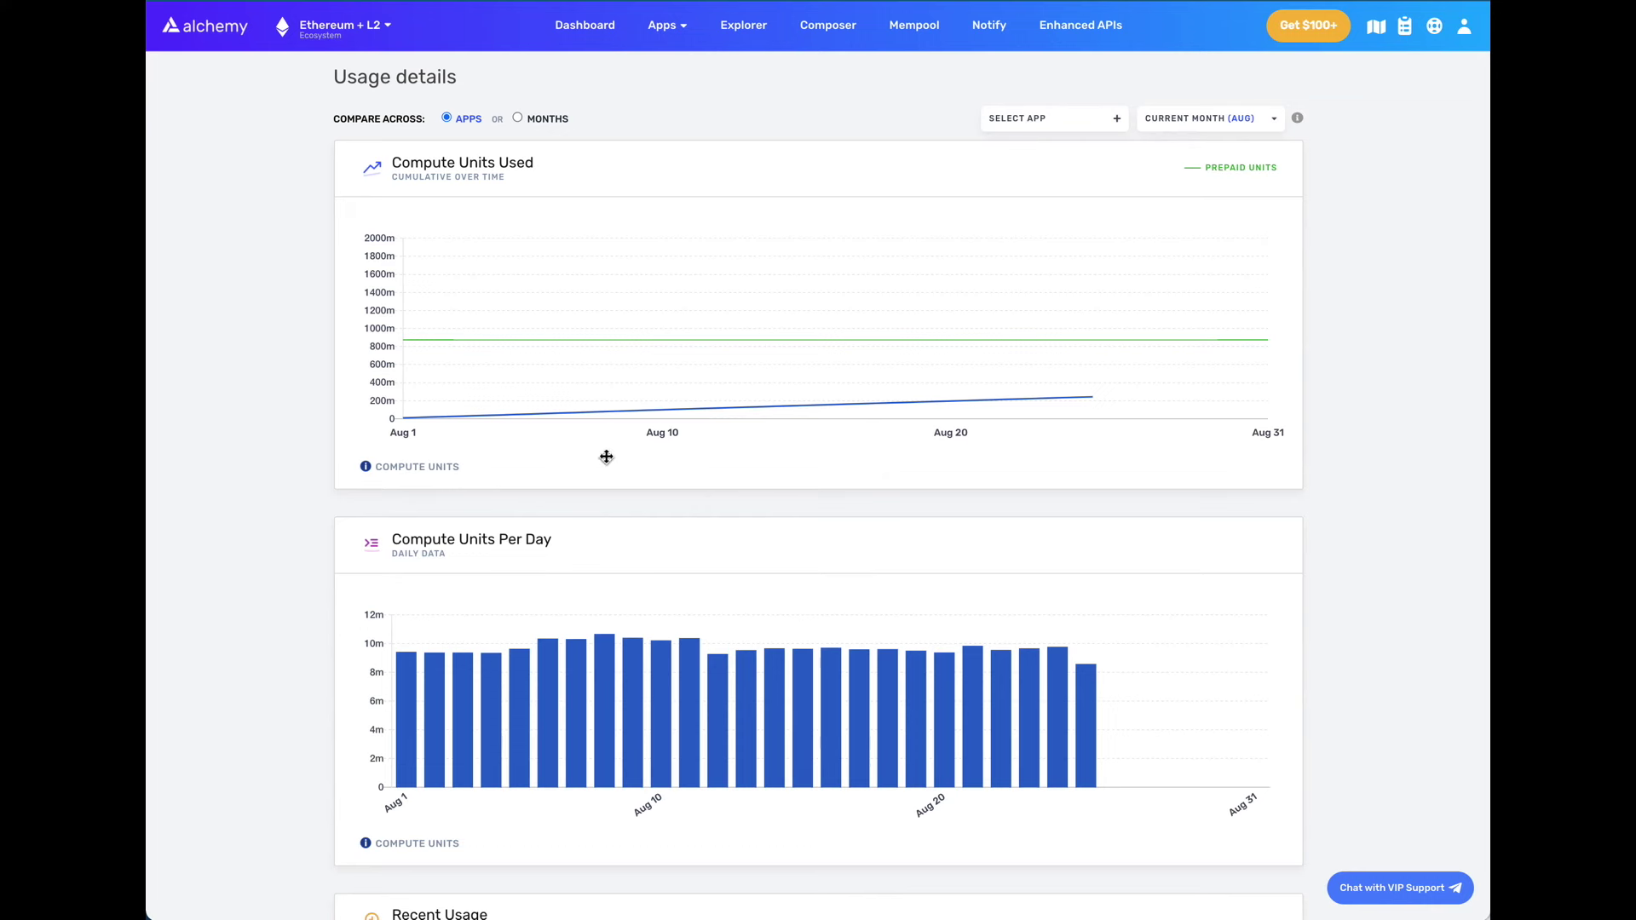
Review the Usage details charts for cumulative, daily and recent compute units and the breakdowns by method.
scroll(1099, 463, "down", 1)
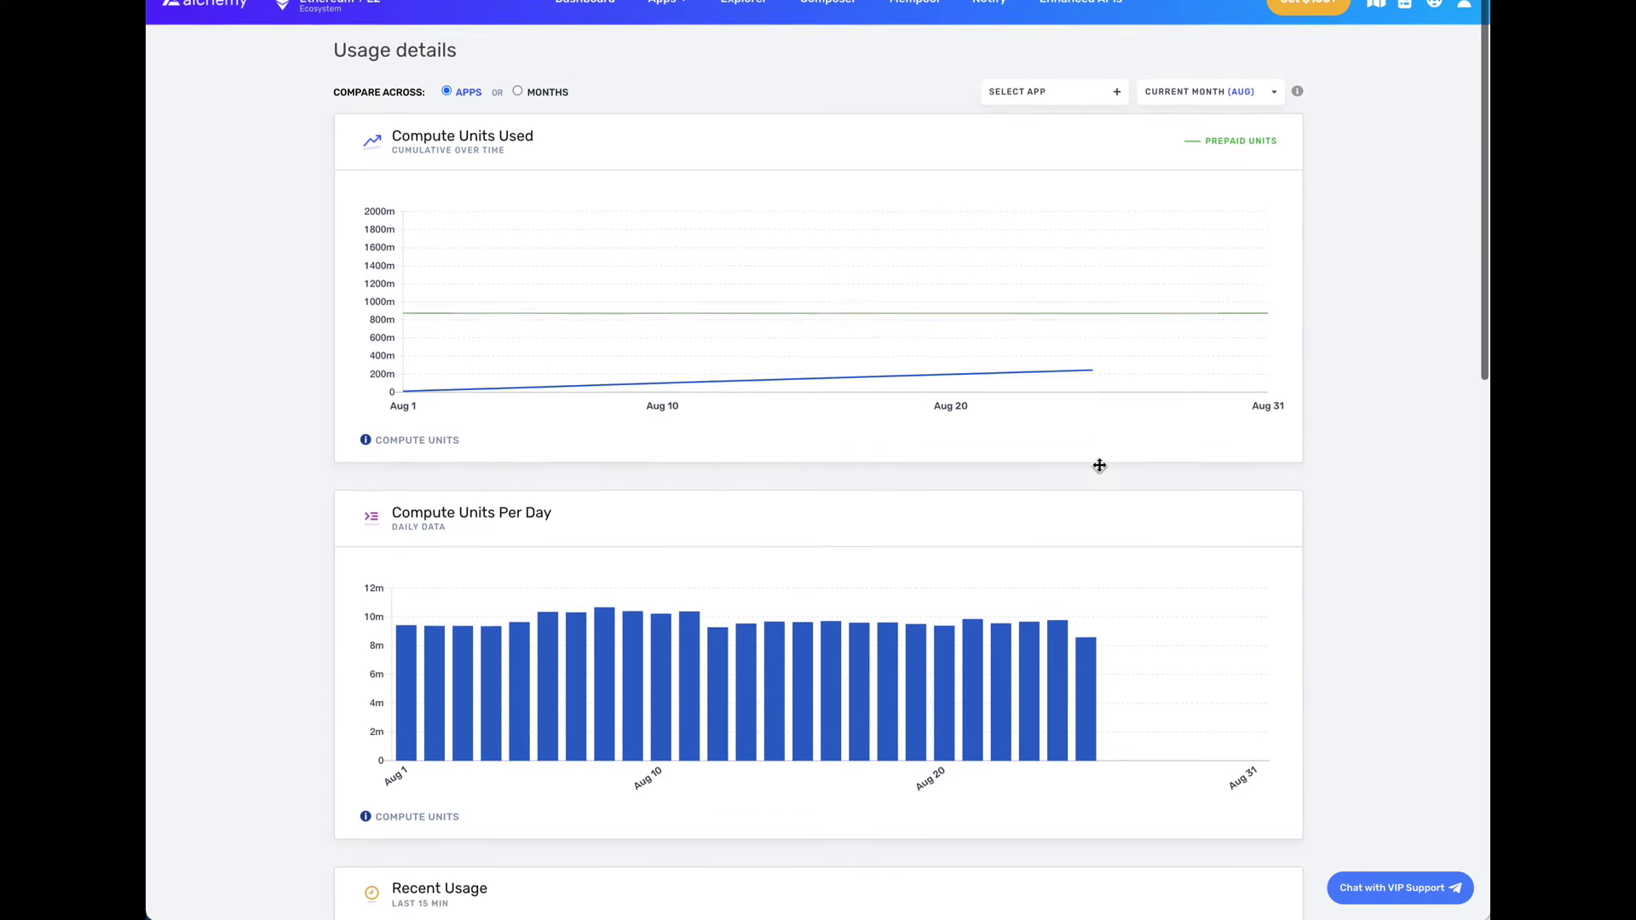
scroll(1056, 656, "down", 3)
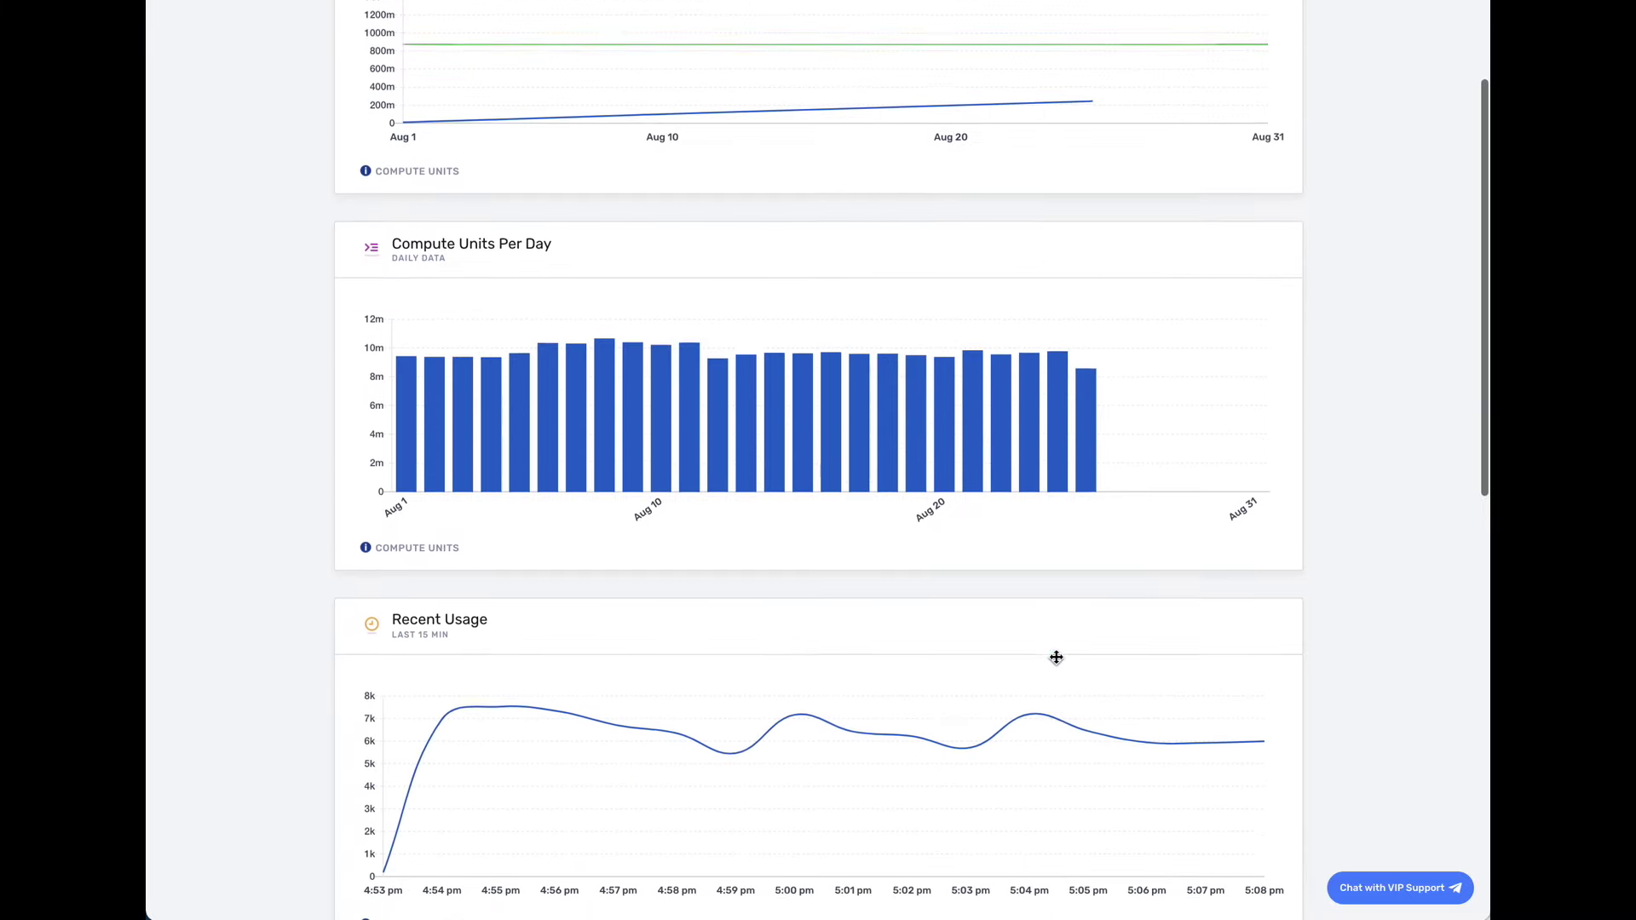
scroll(980, 835, "down", 8)
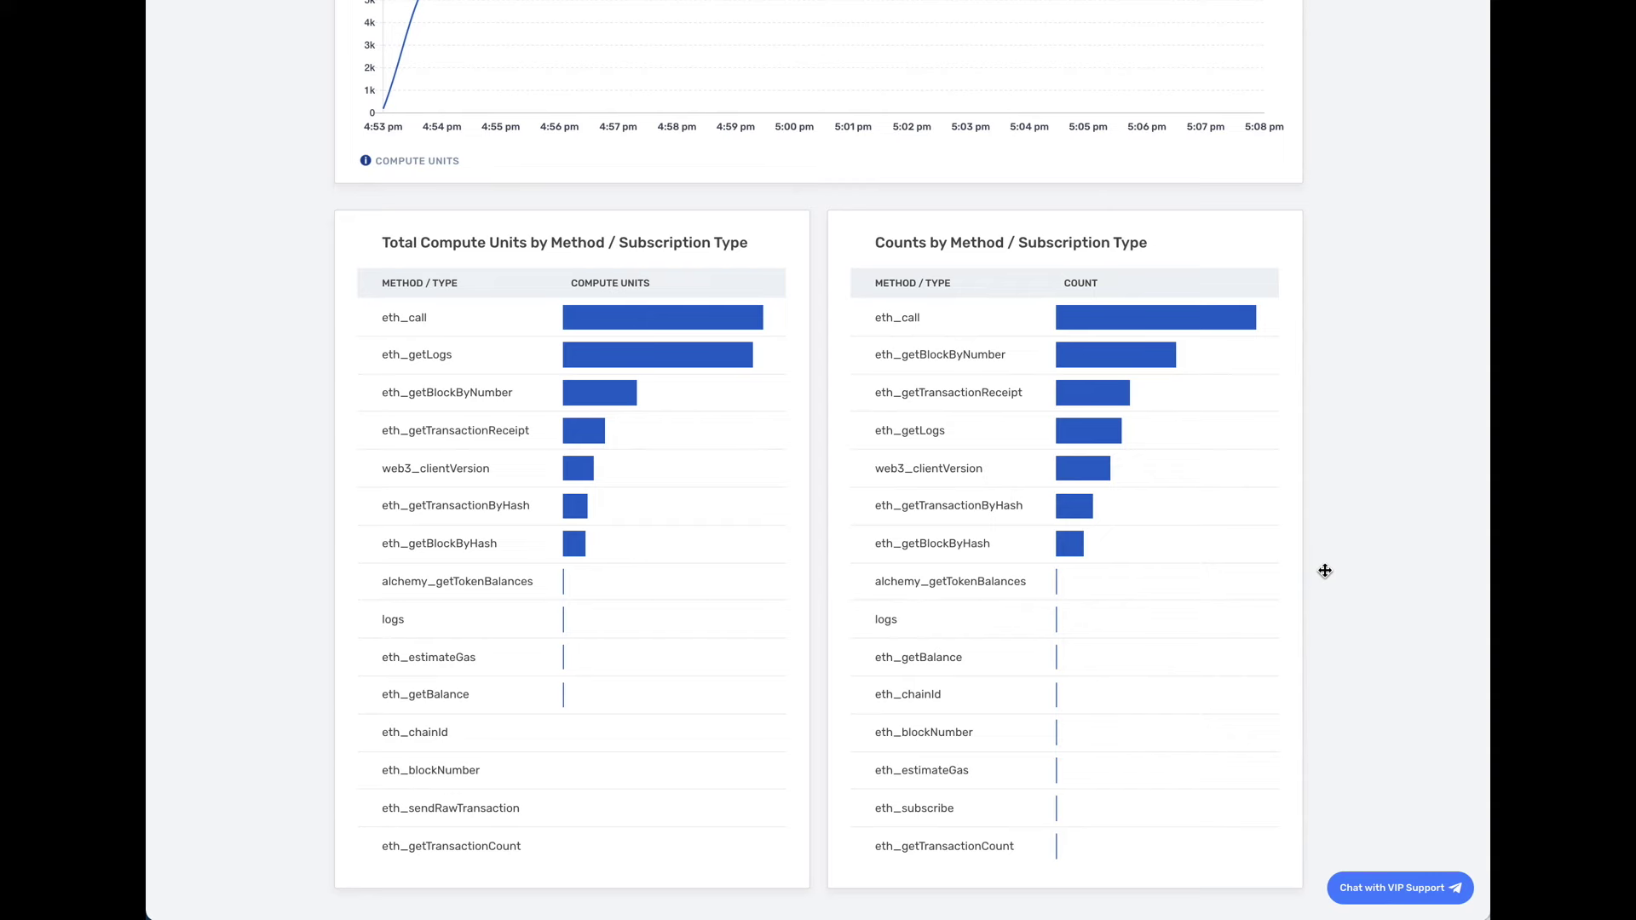
scroll(1325, 571, "up", 15)
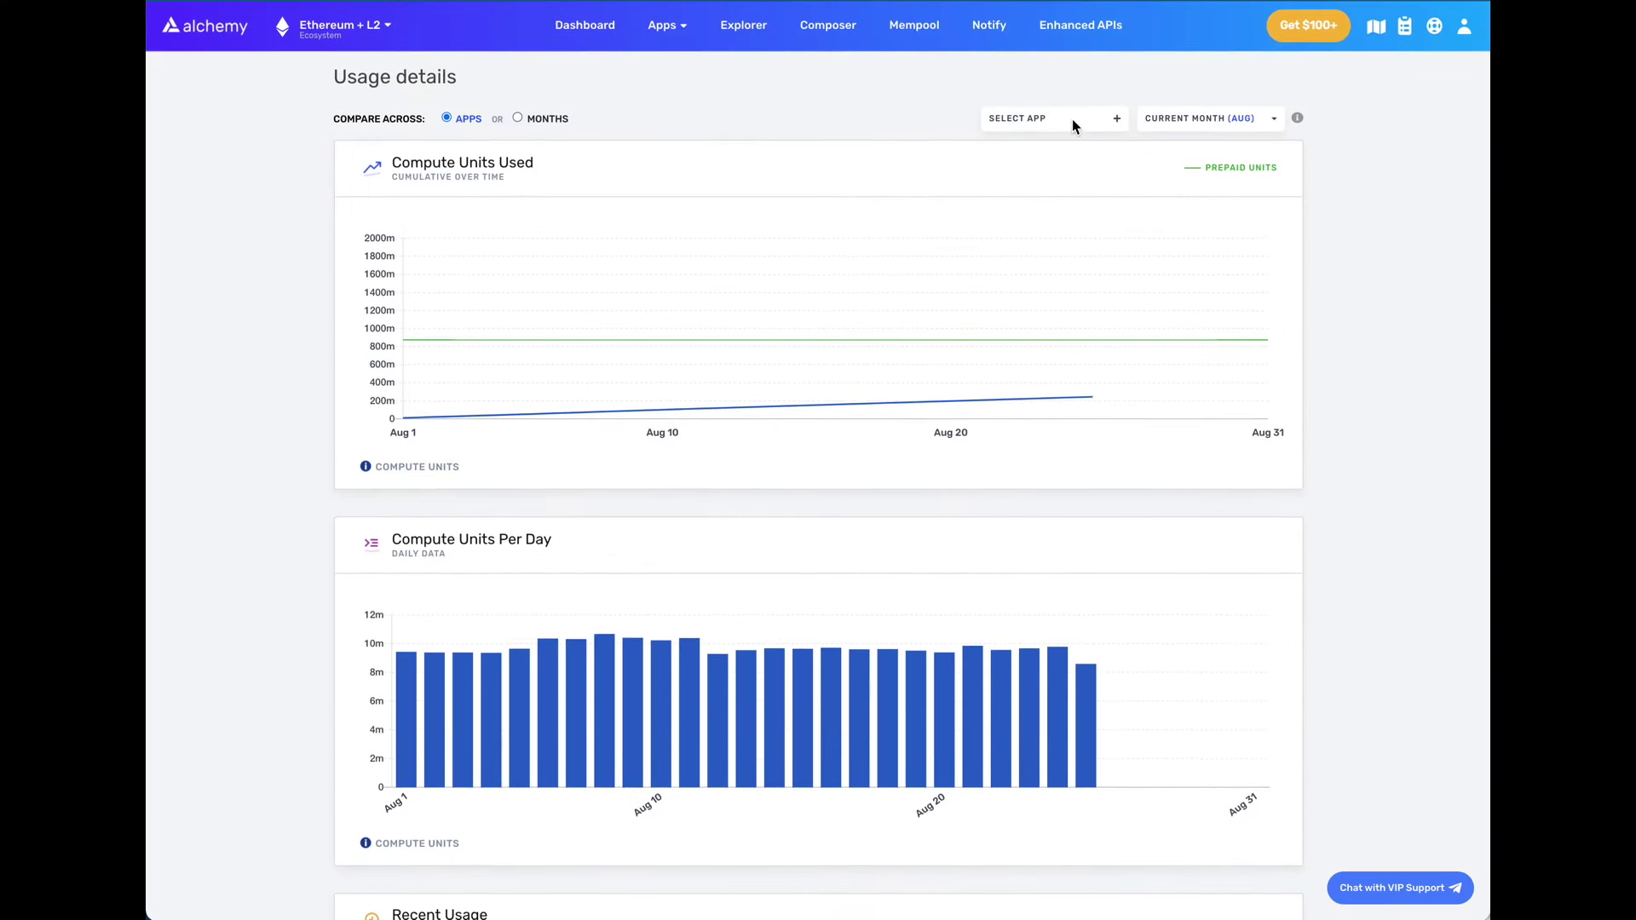
Compare usage across the Production Frontend, Production Backend, Production Rinkeby and Production Ropsten apps.
left_click(1104, 137)
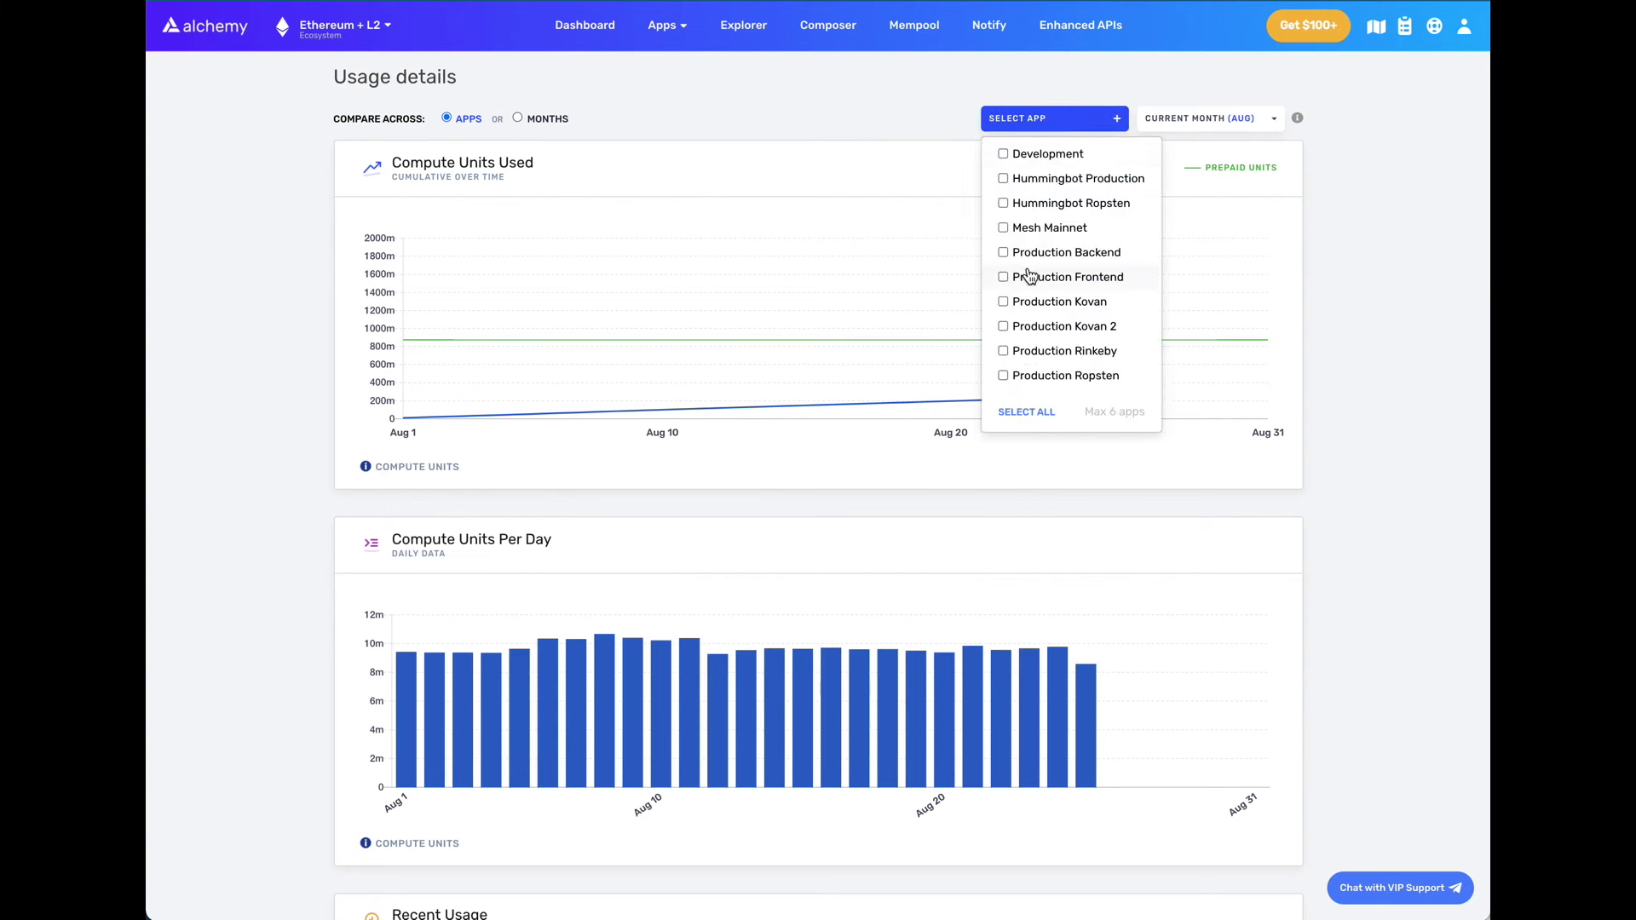
left_click(1004, 277)
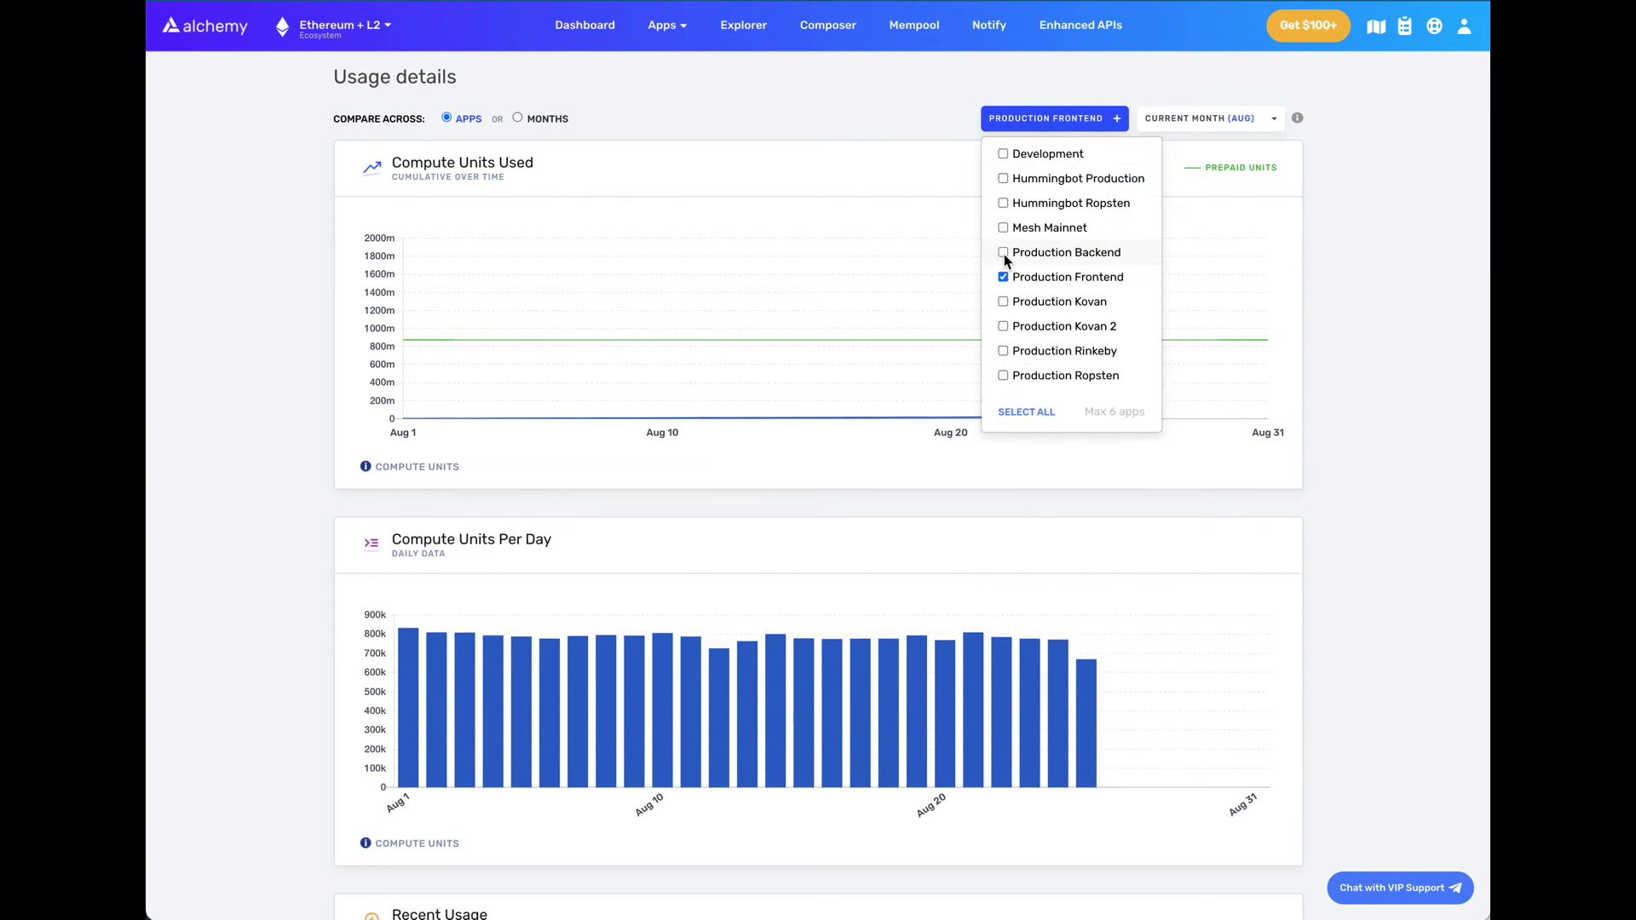
left_click(1004, 254)
left_click(1010, 356)
left_click(1006, 376)
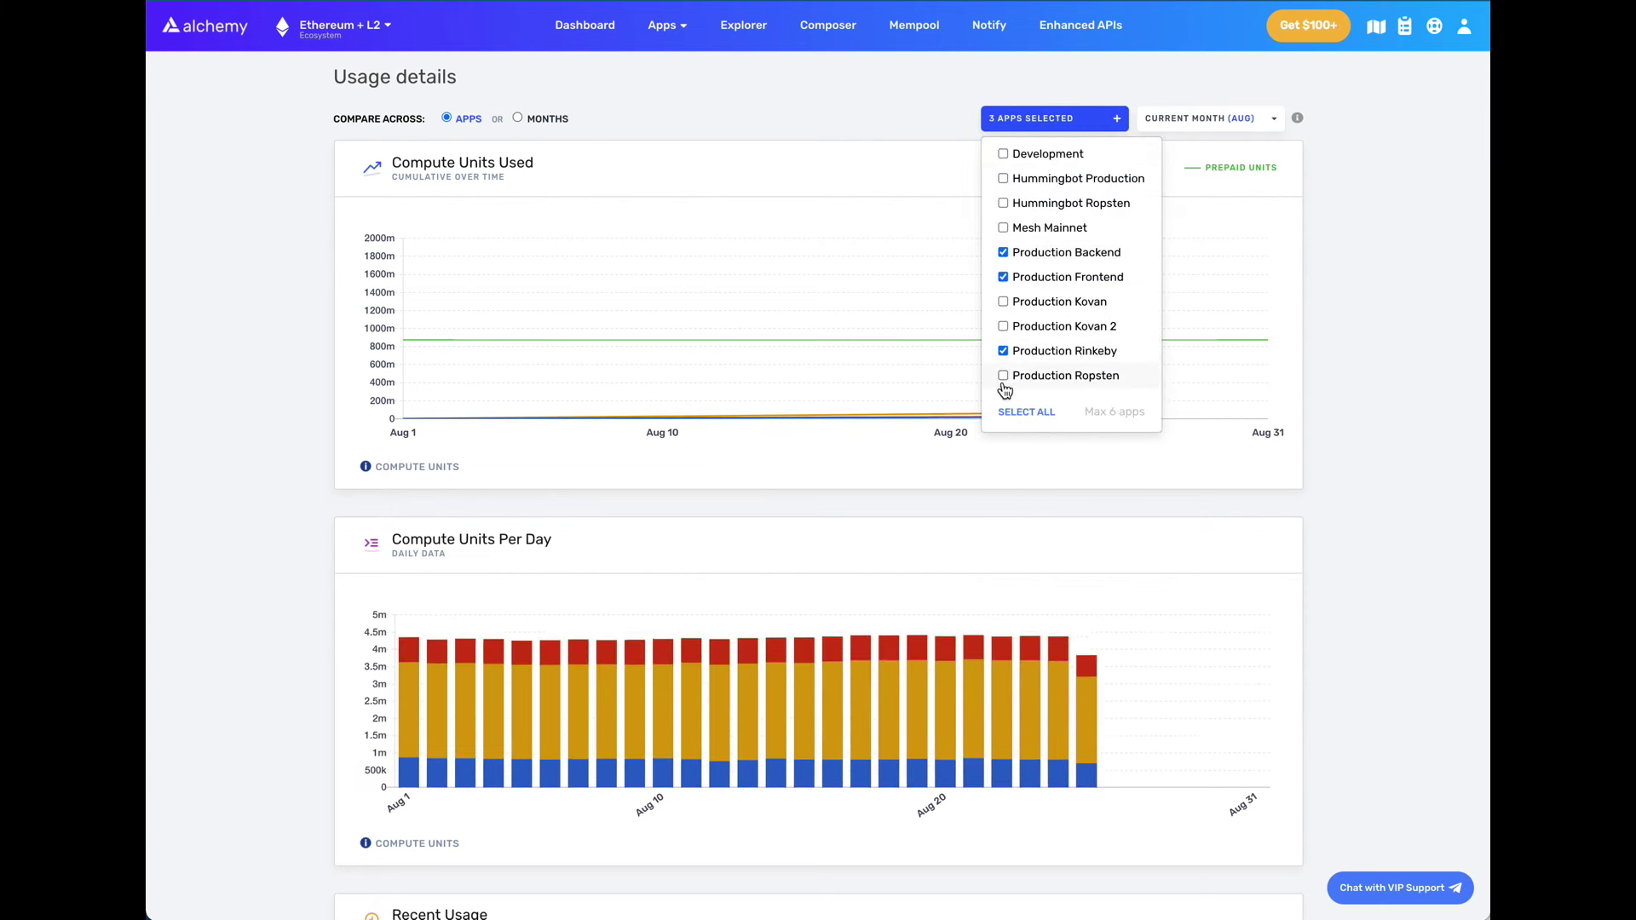
left_click(1369, 519)
Examine the selected apps' recent usage and their compute units and counts by method or subscription type.
scroll(1369, 519, "down", 9)
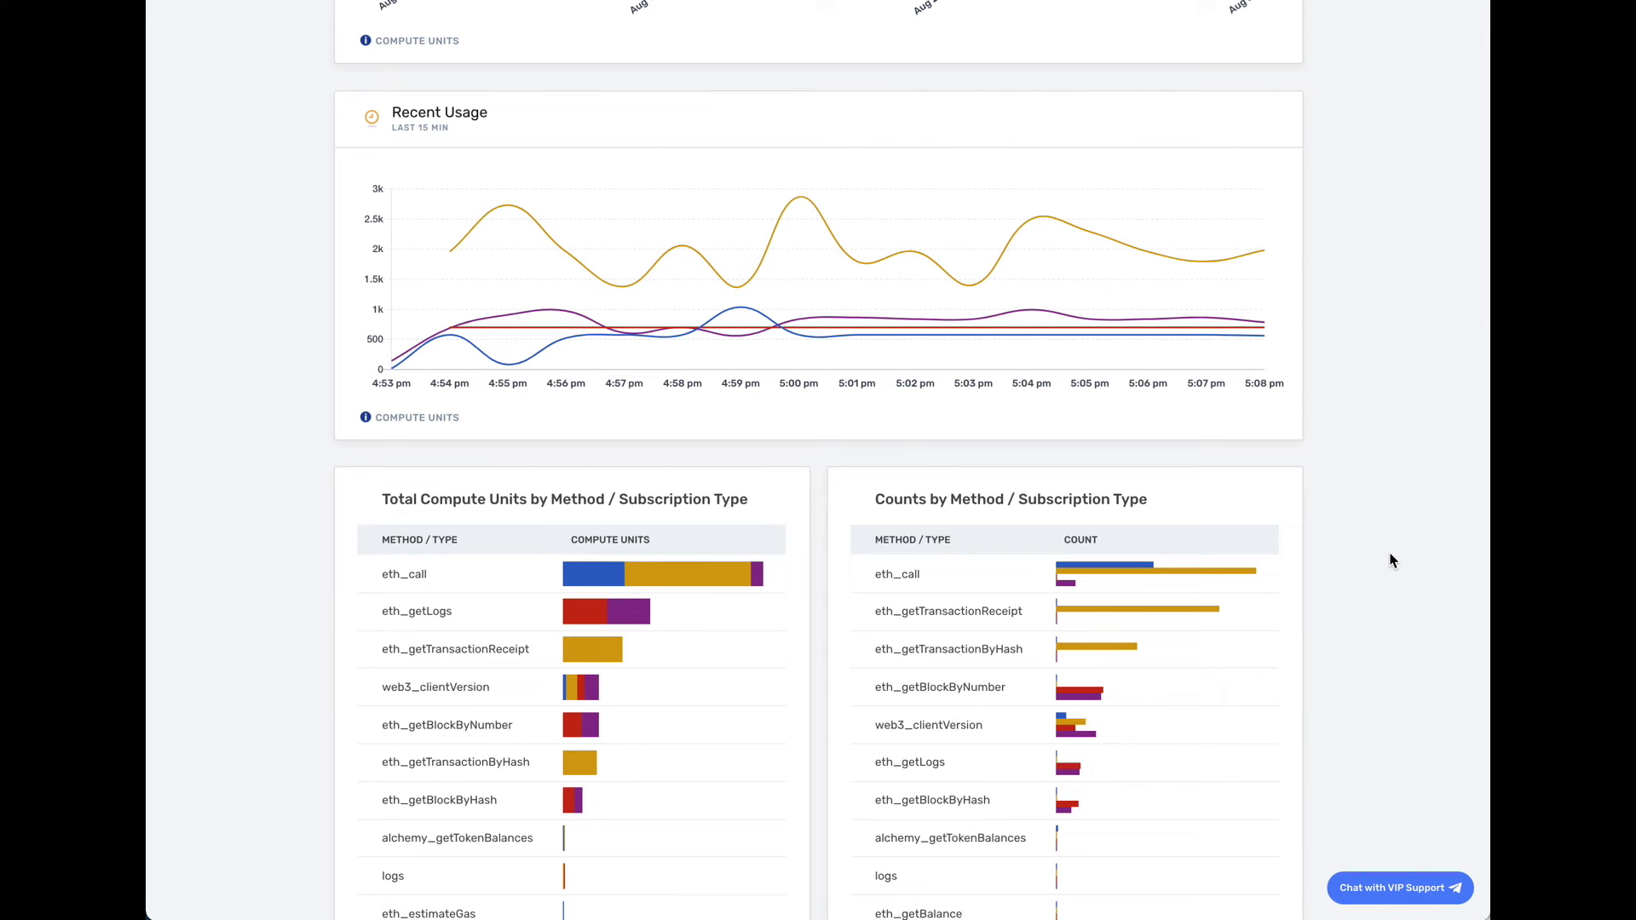
scroll(1398, 441, "up", 9)
scroll(1398, 441, "up", 1)
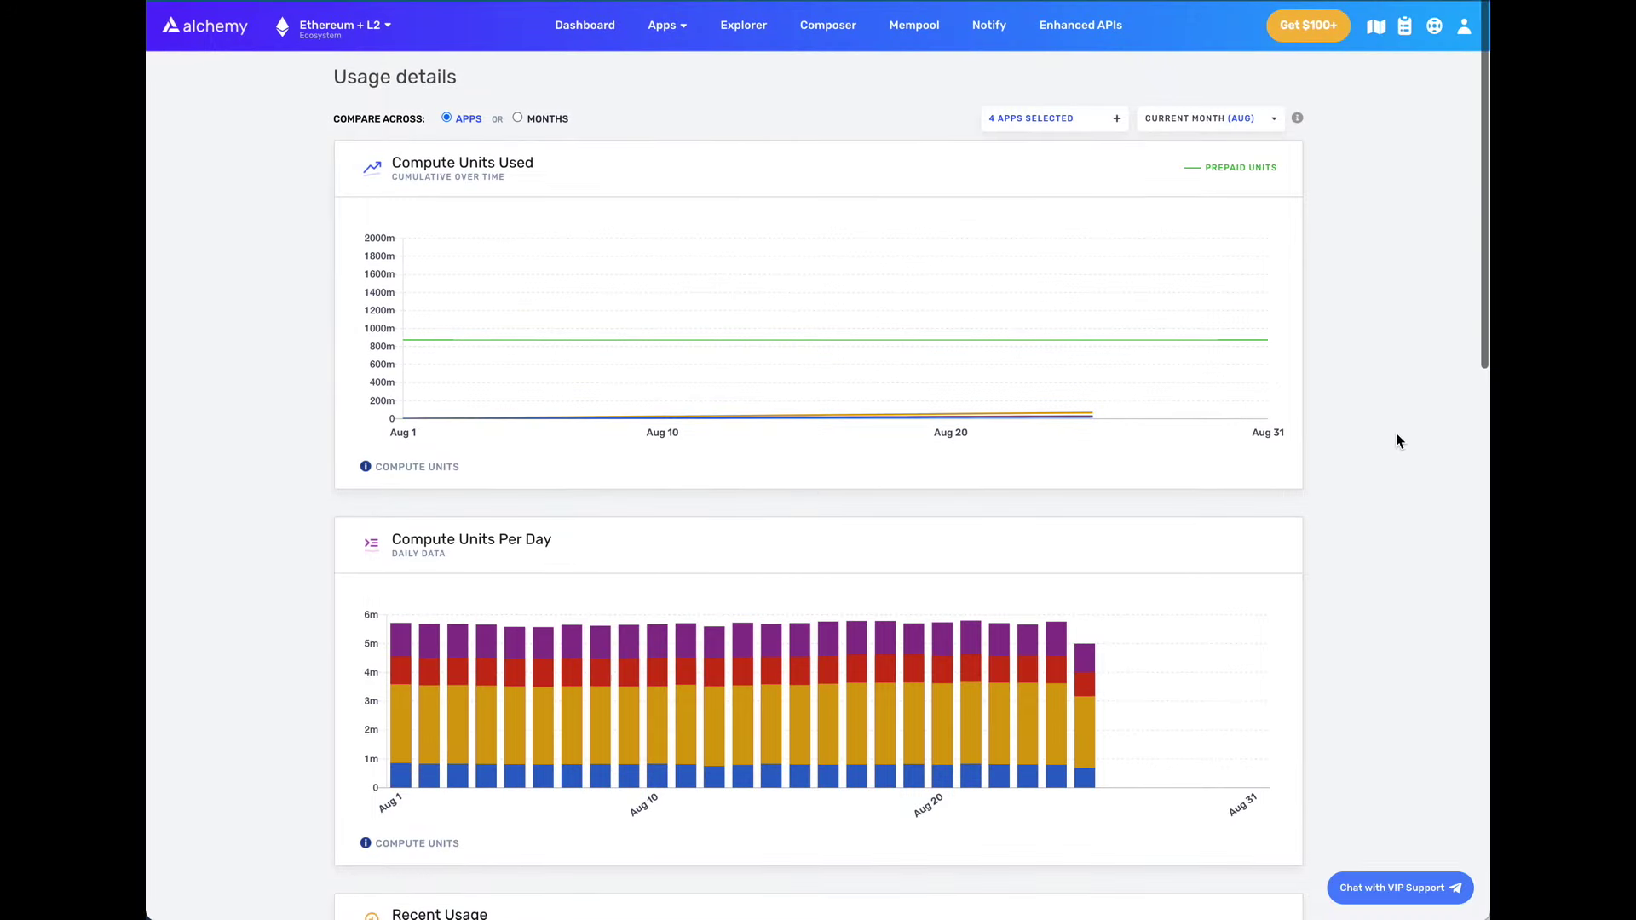